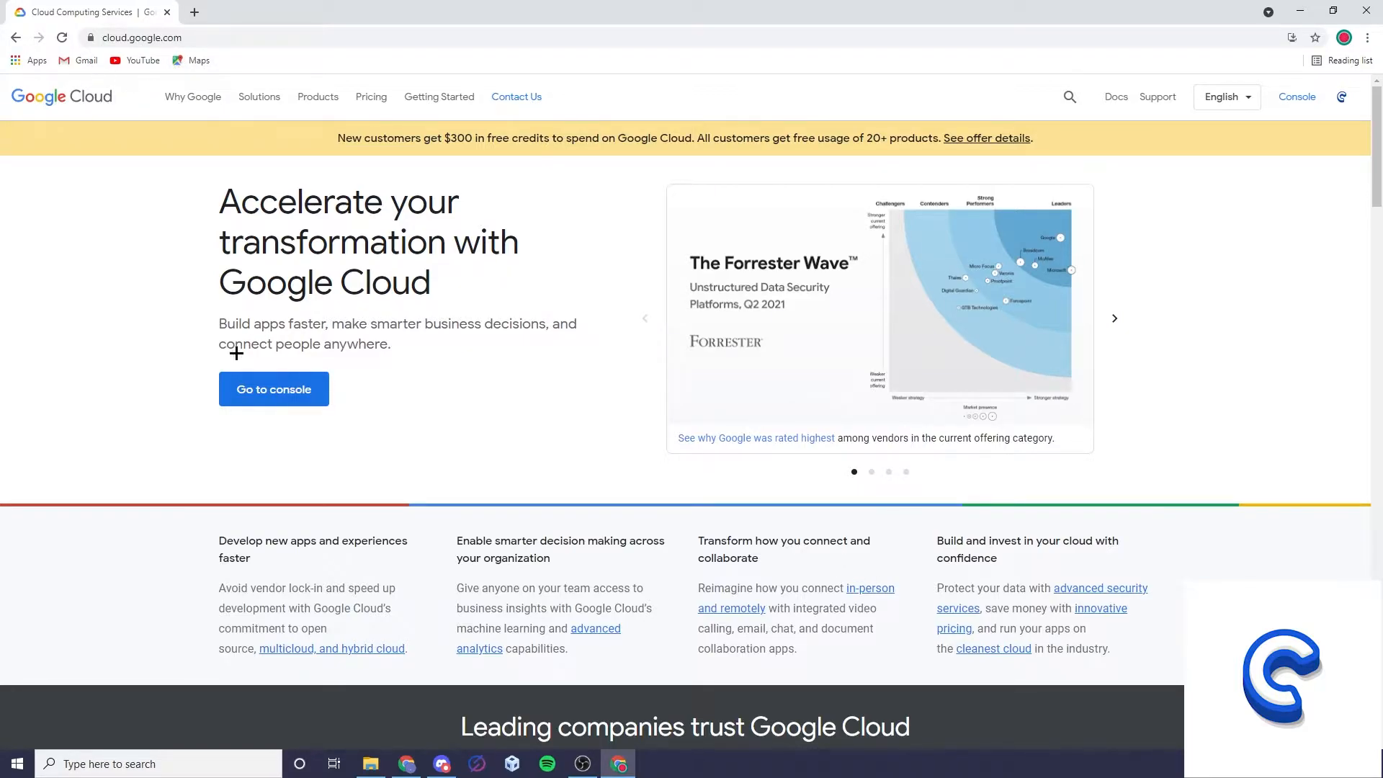
Go to the Google Cloud console and examine the remaining free trial credits in the billing account overview.
left_click(278, 397)
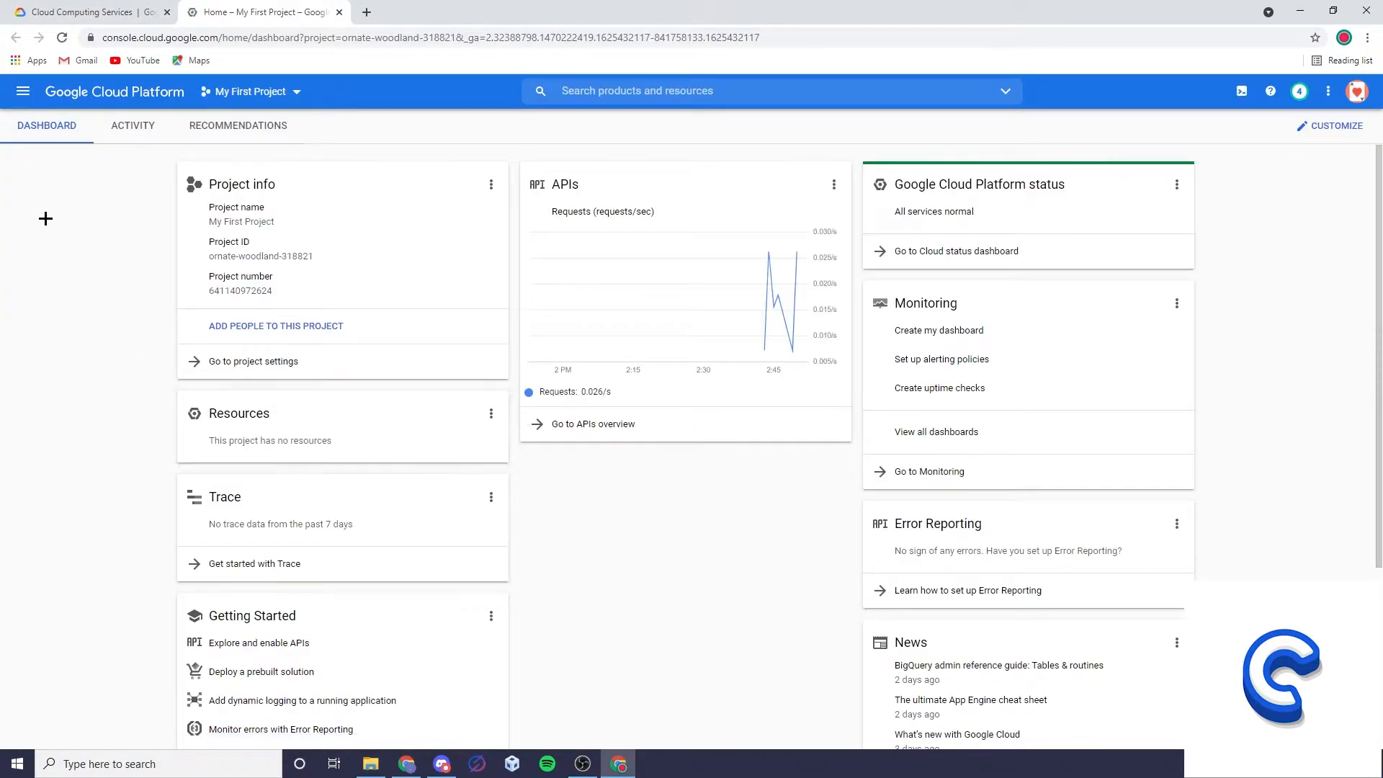
left_click(23, 94)
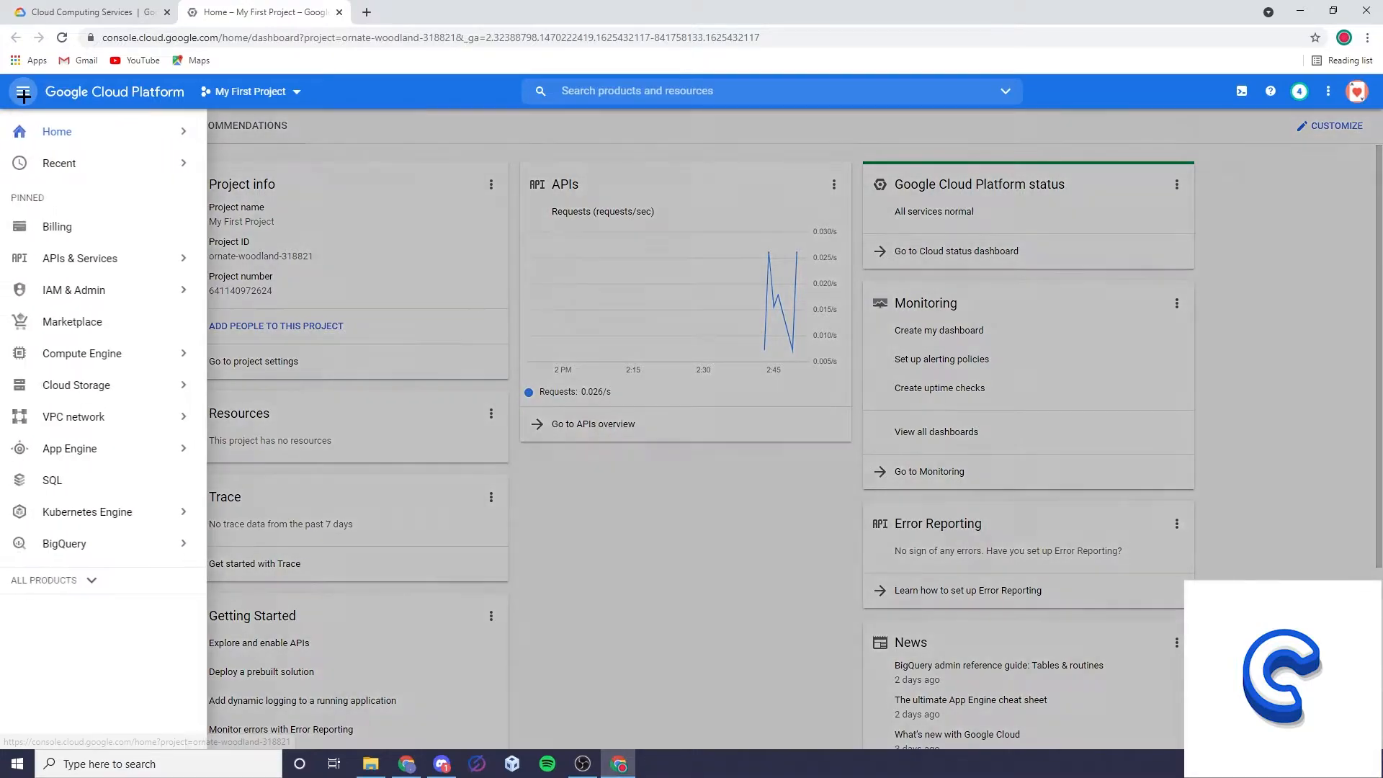
left_click(62, 221)
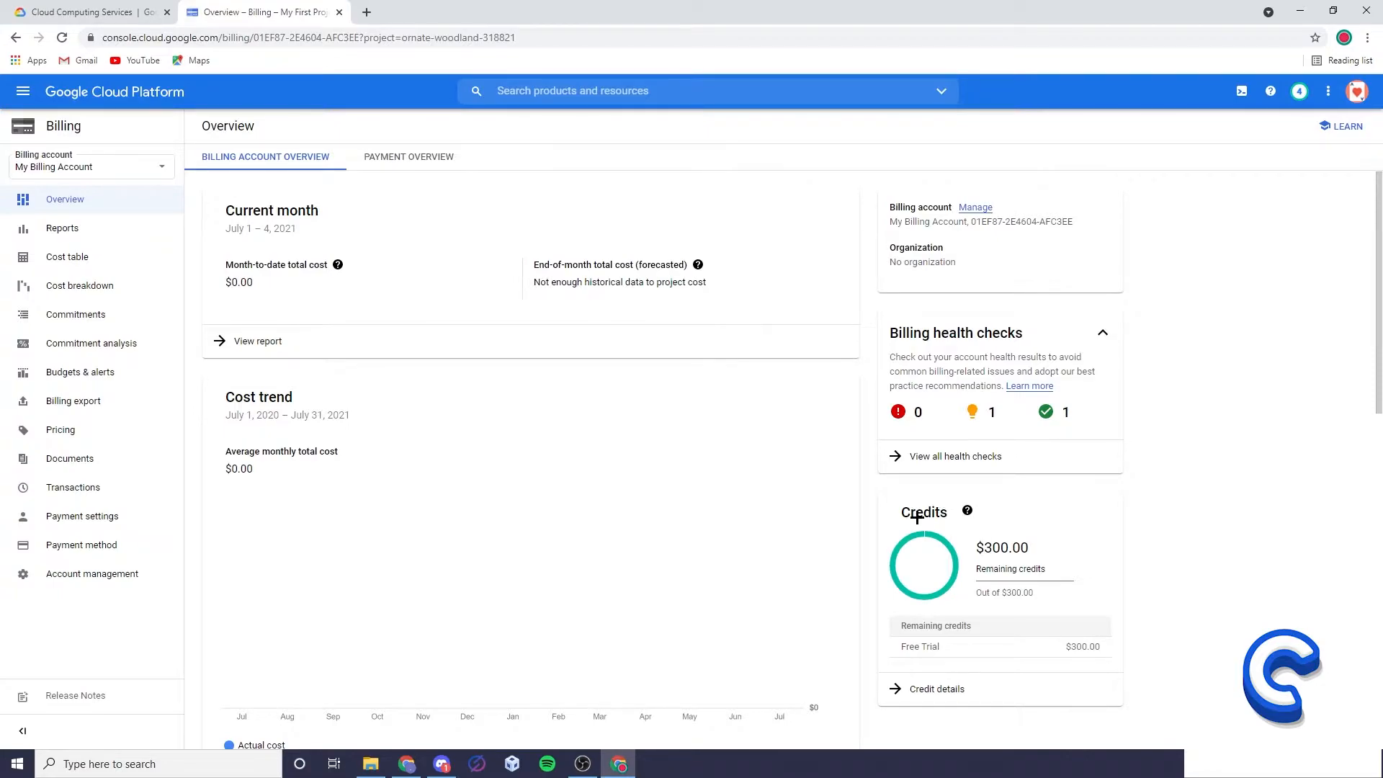
left_click_drag(970, 545, 1046, 549)
triple_click(1000, 543)
left_click_drag(975, 592, 1043, 593)
left_click(1003, 593)
Go to the Compute Engine VM instances page and start creating a new instance.
left_click(15, 90)
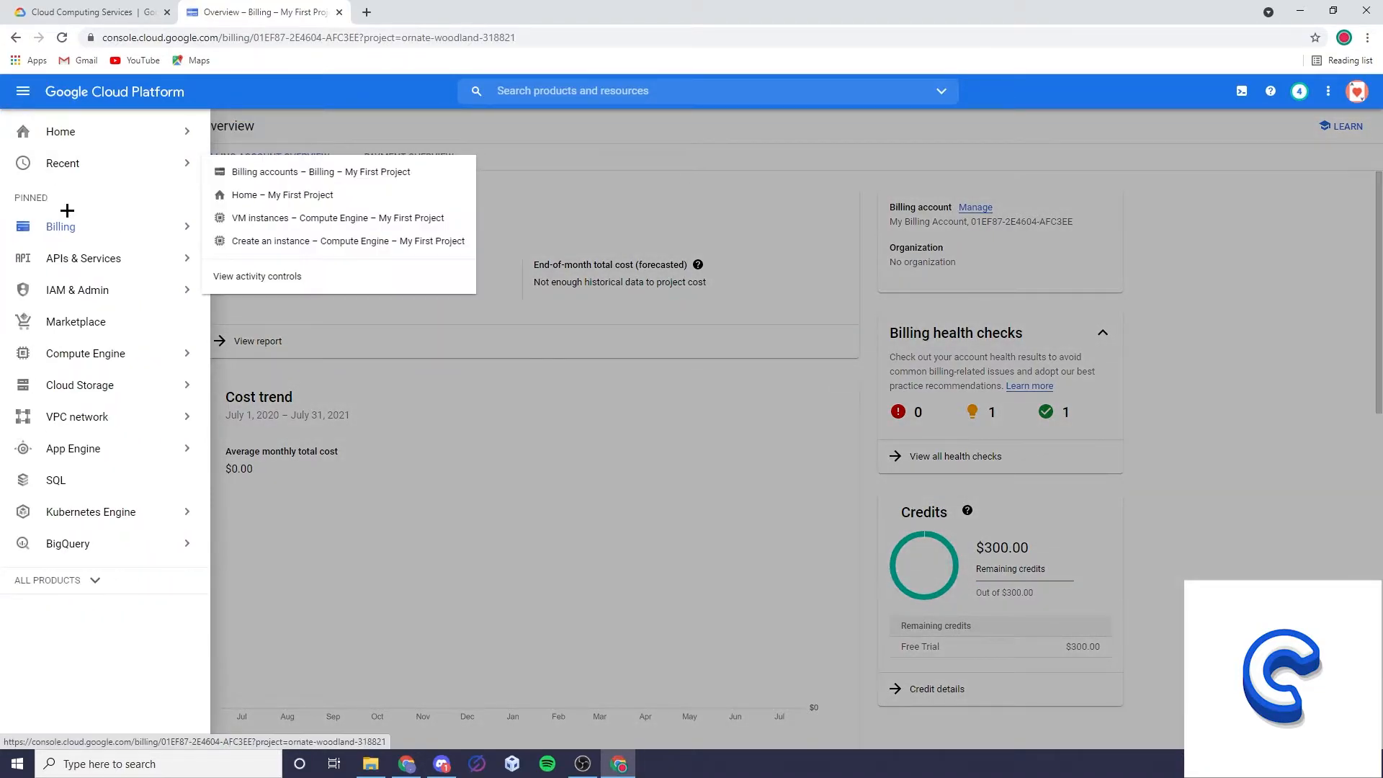
mouse_move(75, 349)
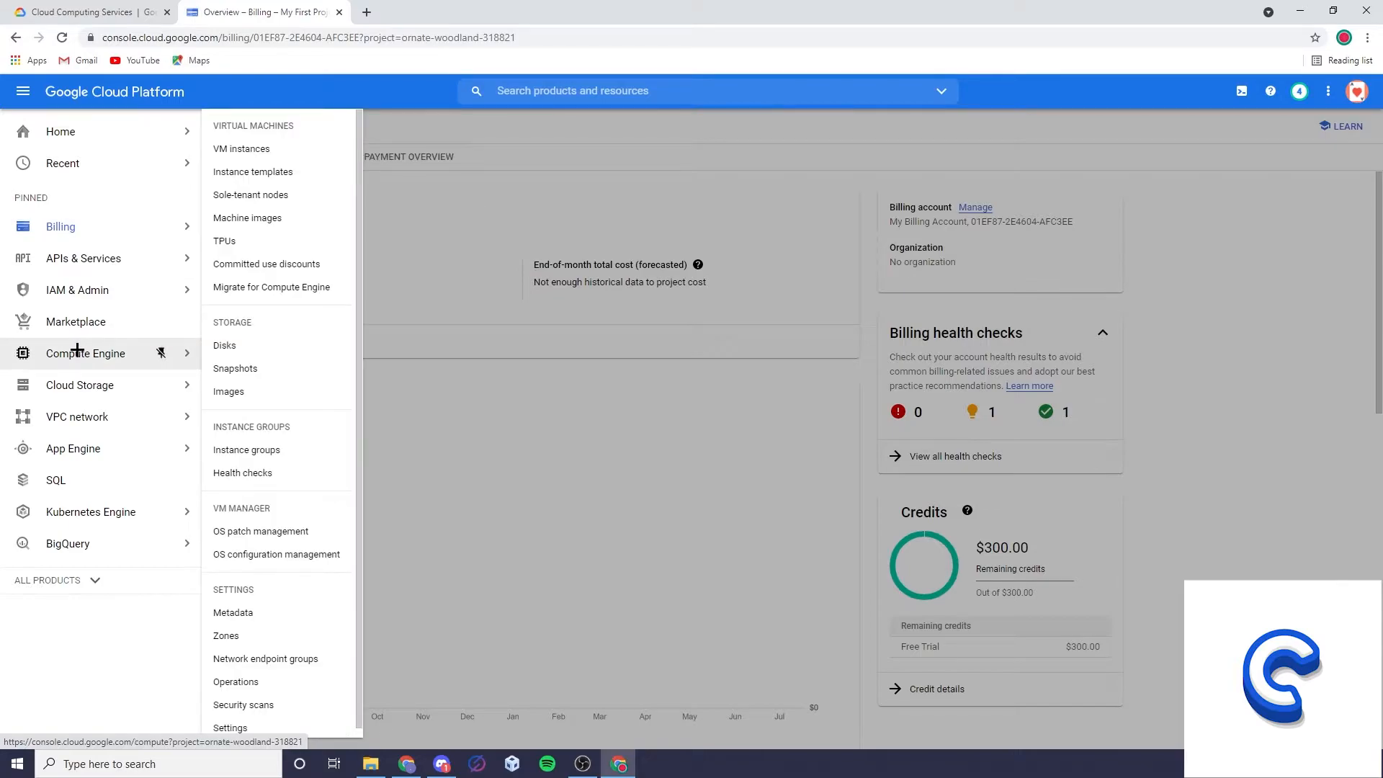
left_click(243, 150)
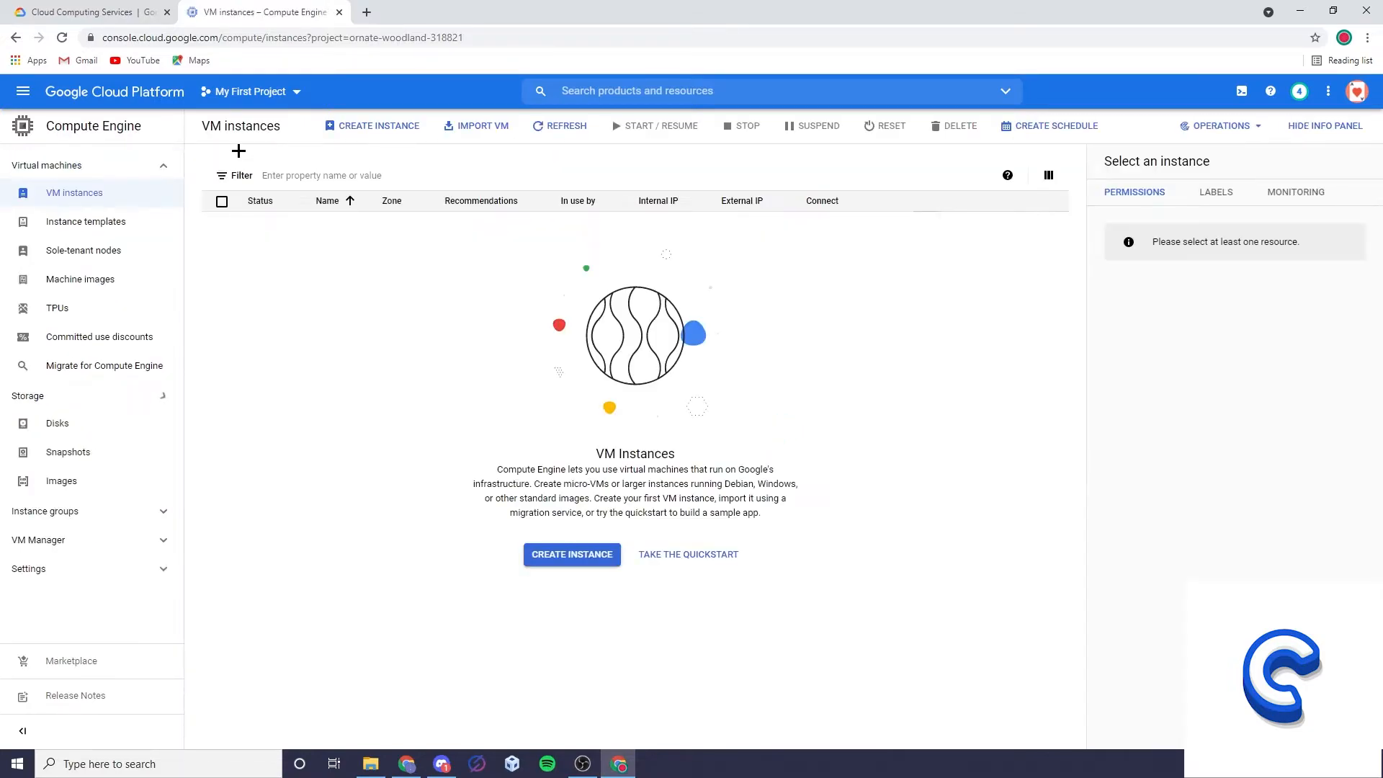
left_click(579, 554)
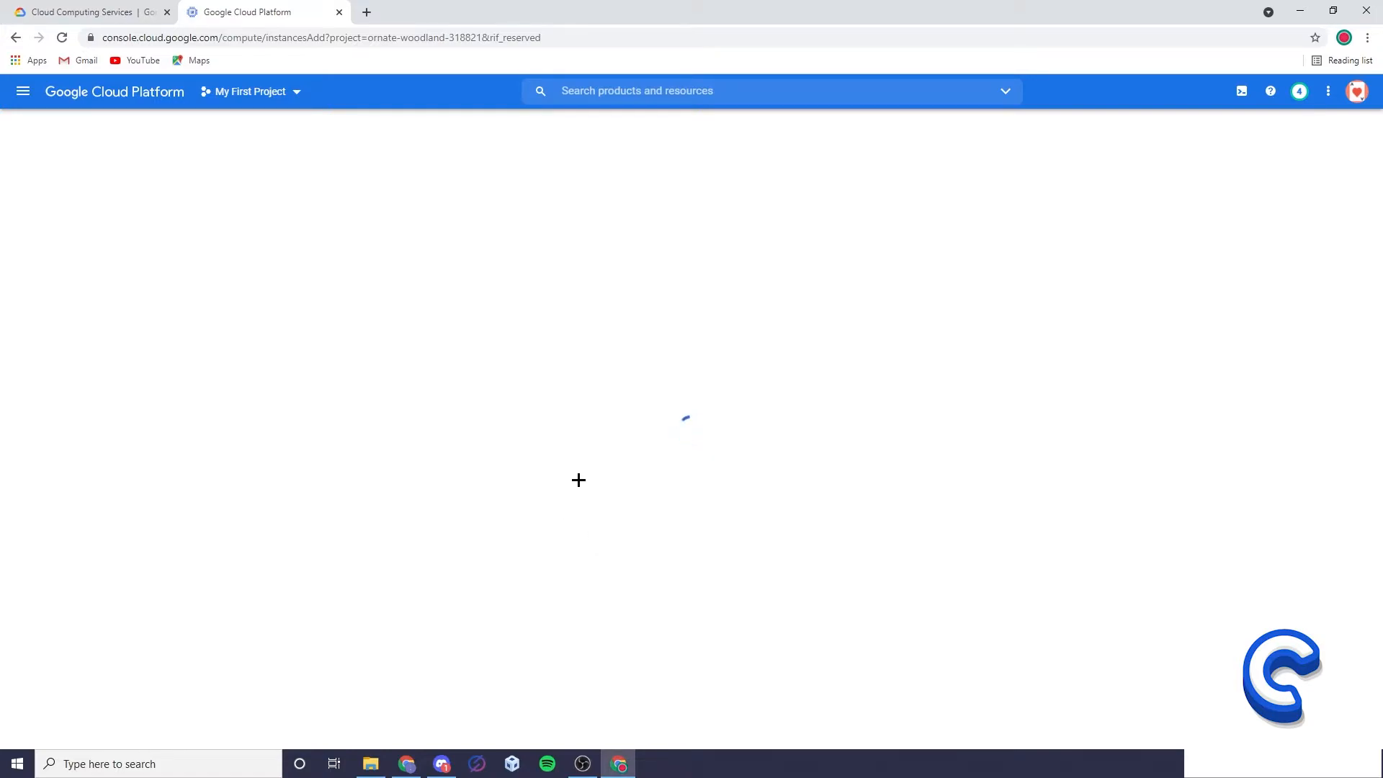
Name the instance "new" and set its region to us-east4 (Northern Virginia).
left_click_drag(349, 190, 292, 190)
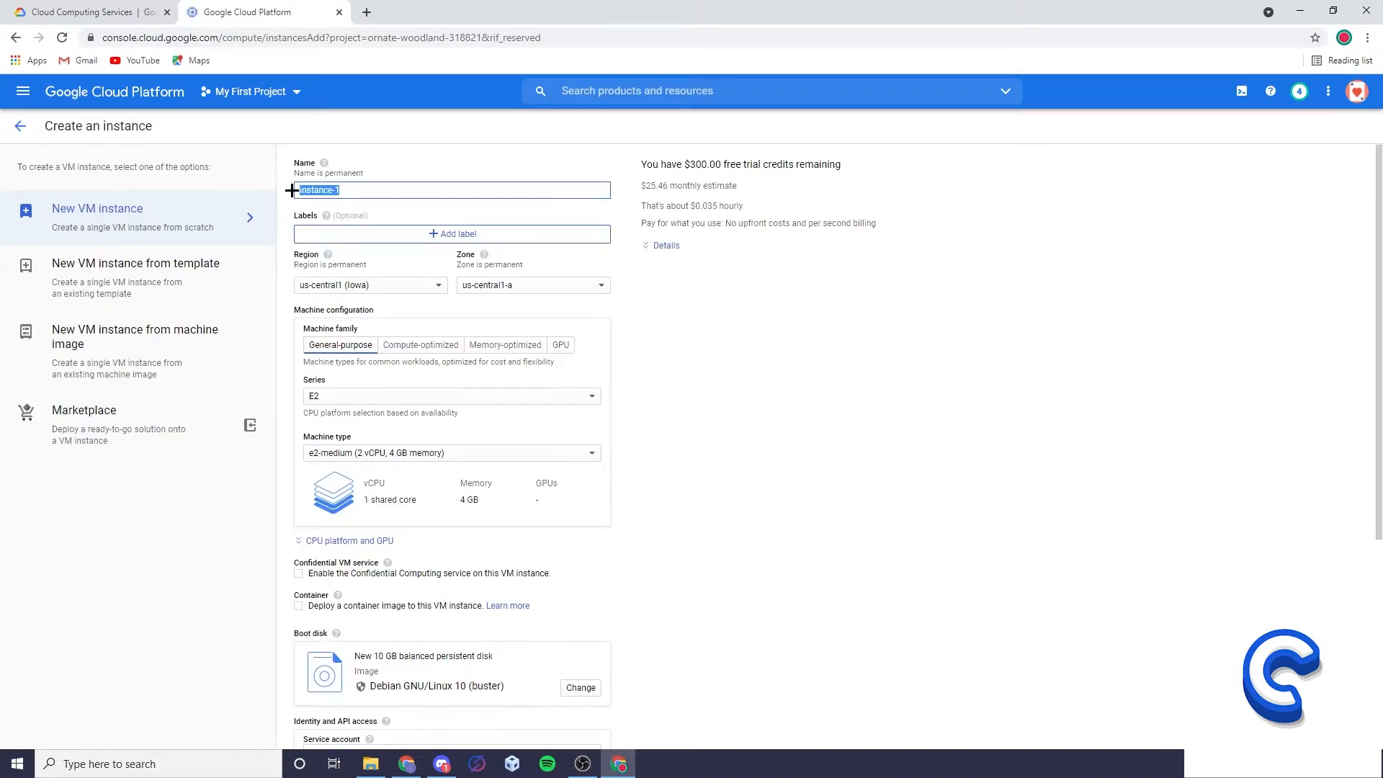
type("new")
left_click(348, 285)
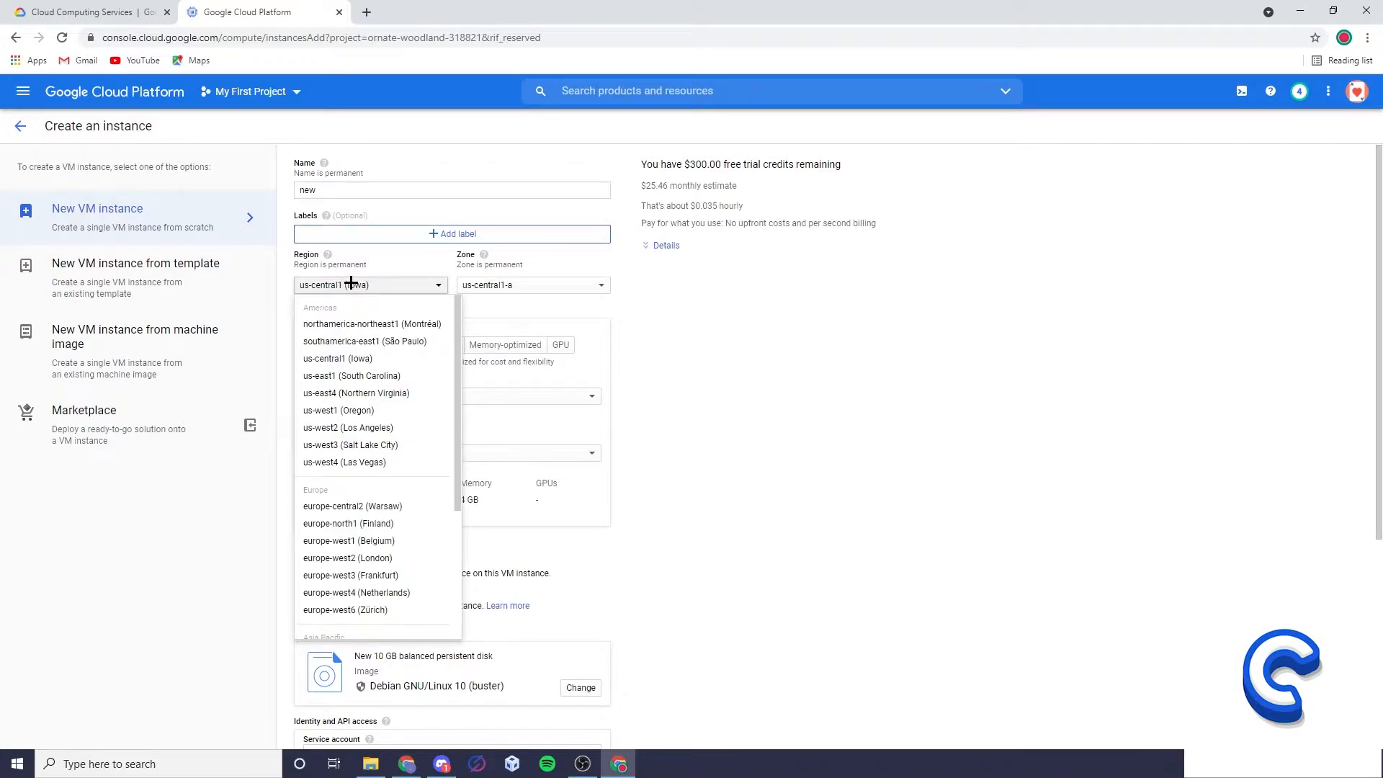
left_click(389, 393)
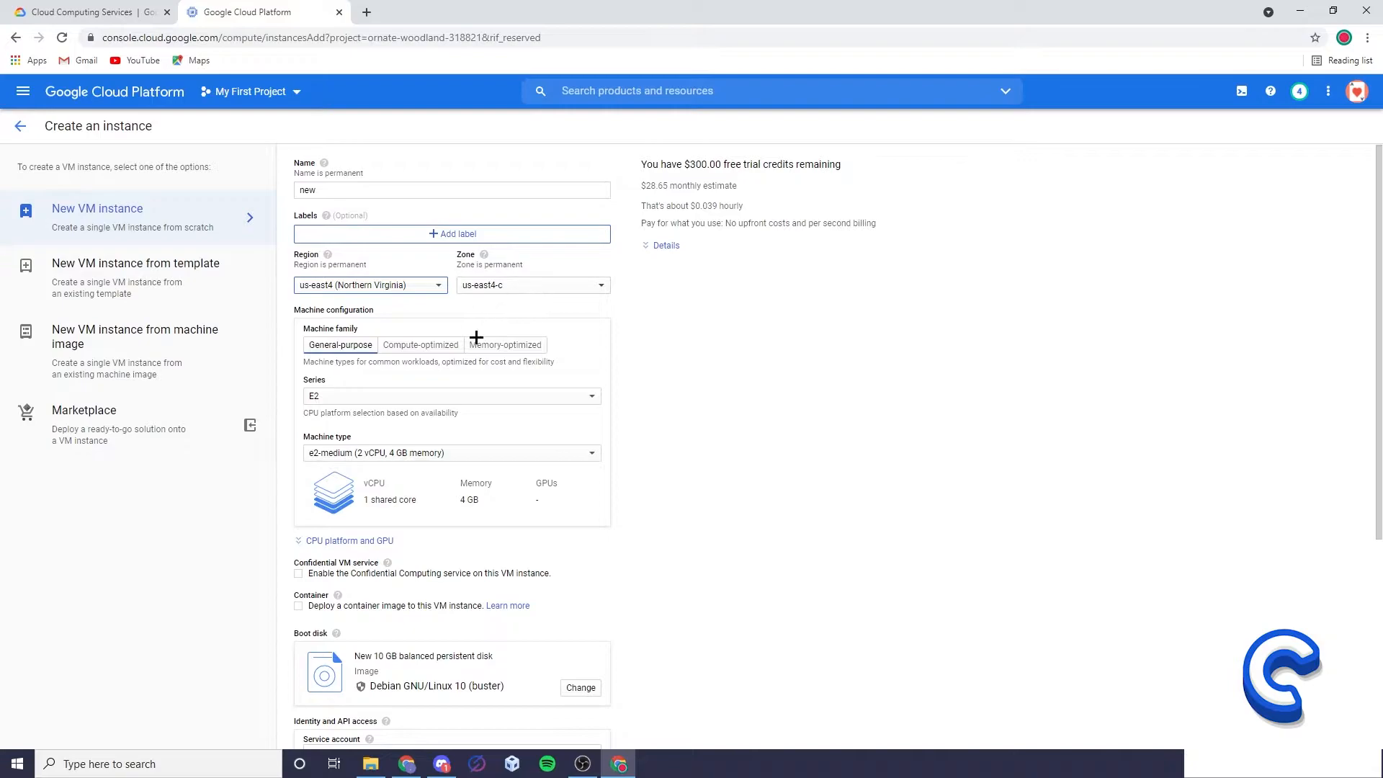
Set the general-purpose machine series to N1.
left_click(447, 398)
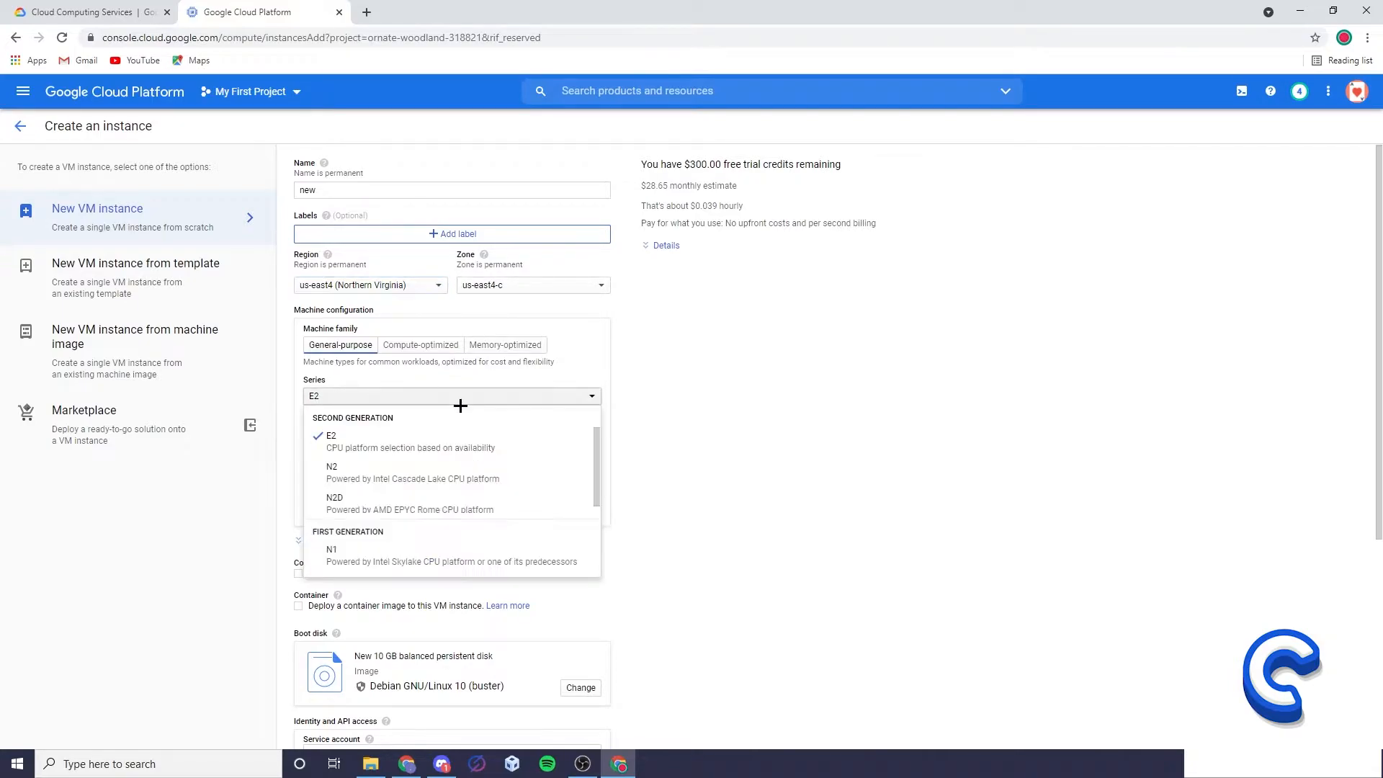
scroll(395, 488, "down", 1)
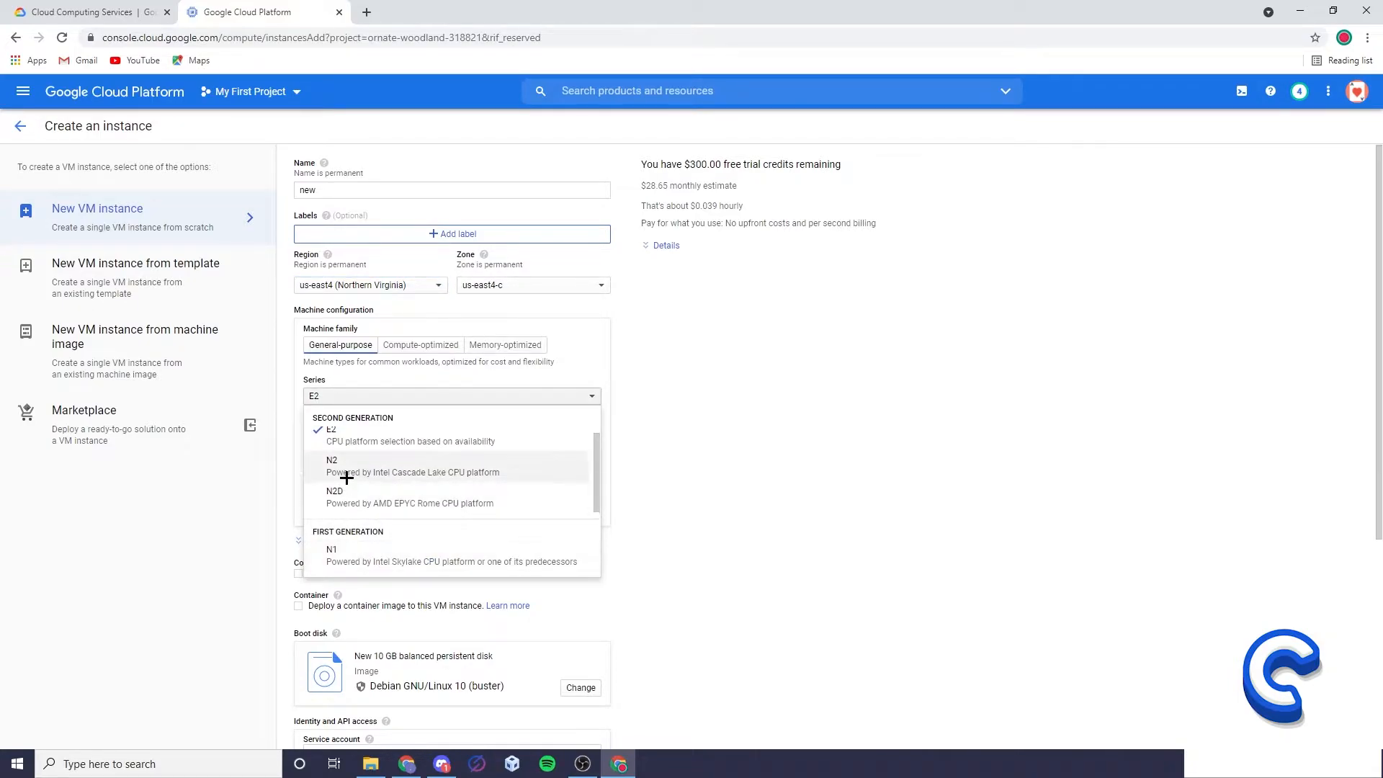
left_click(373, 557)
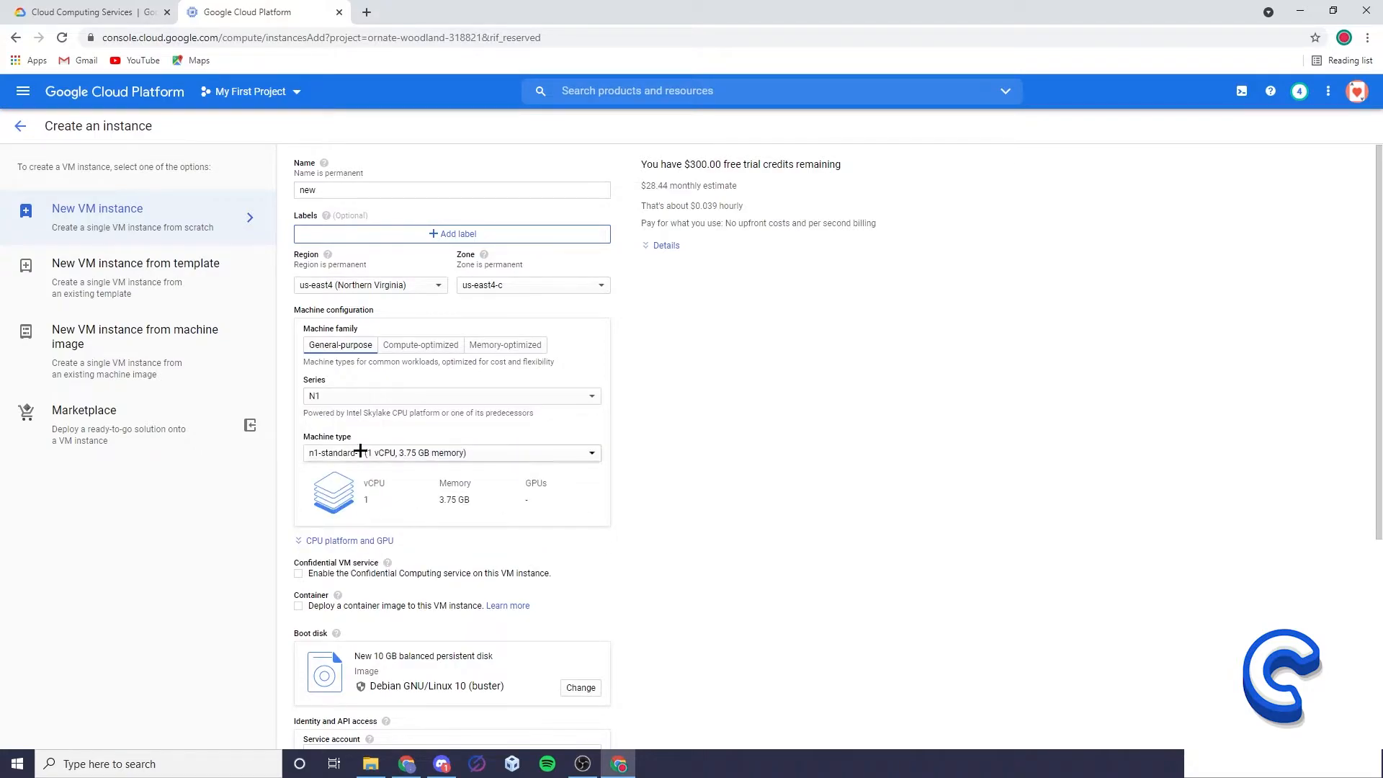
Try the n1-standard-16 machine type with 16 vCPU and 60 GB memory.
left_click(386, 455)
scroll(413, 587, "down", 3)
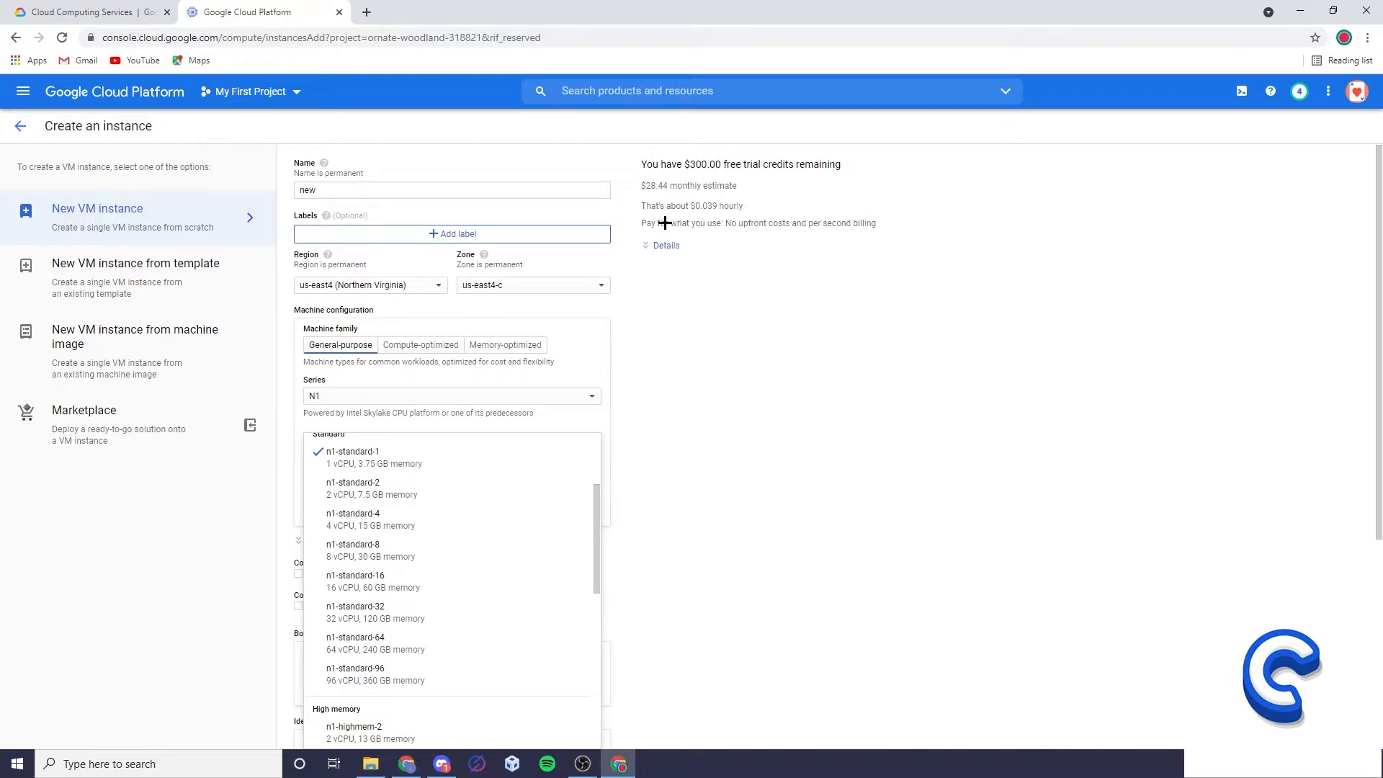
left_click(389, 588)
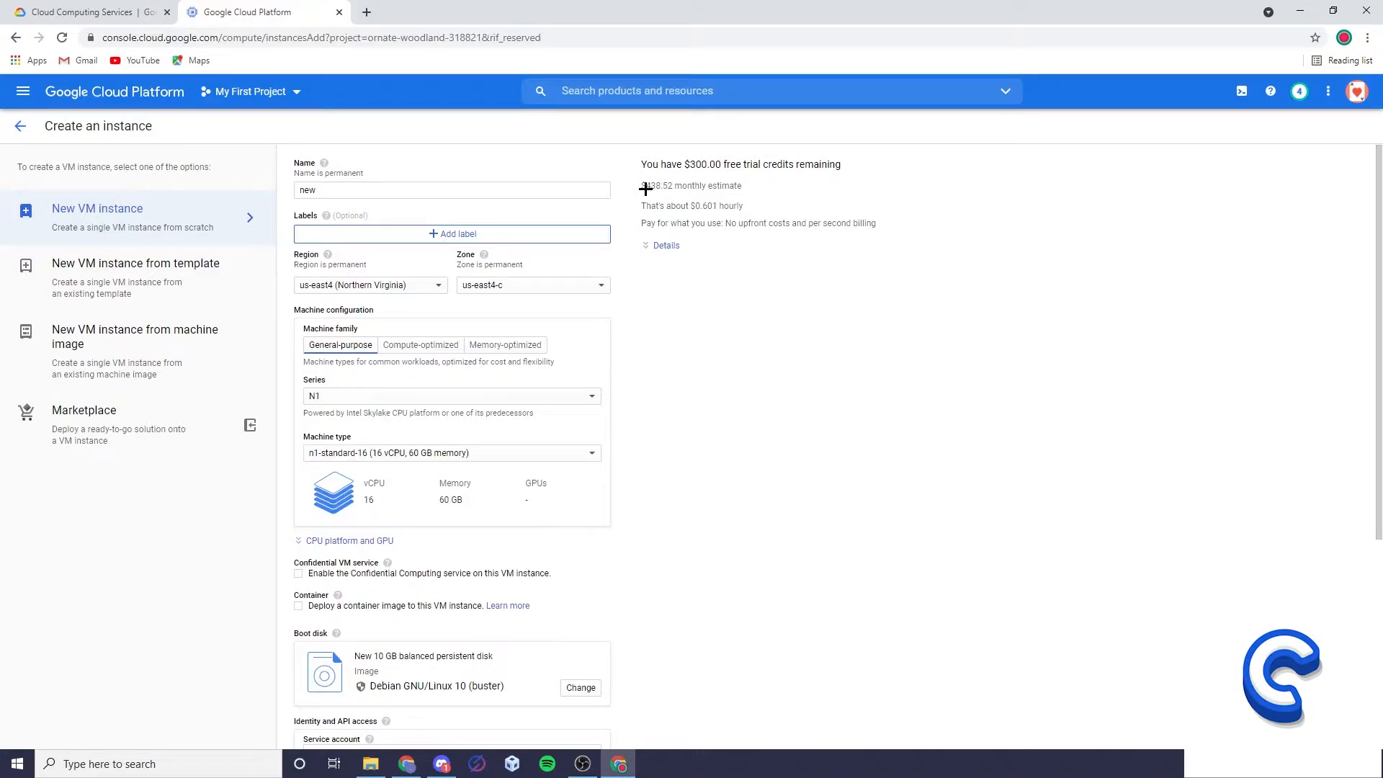
Set the machine type to n1-standard-8 with 8 vCPU and 30 GB memory.
left_click(441, 453)
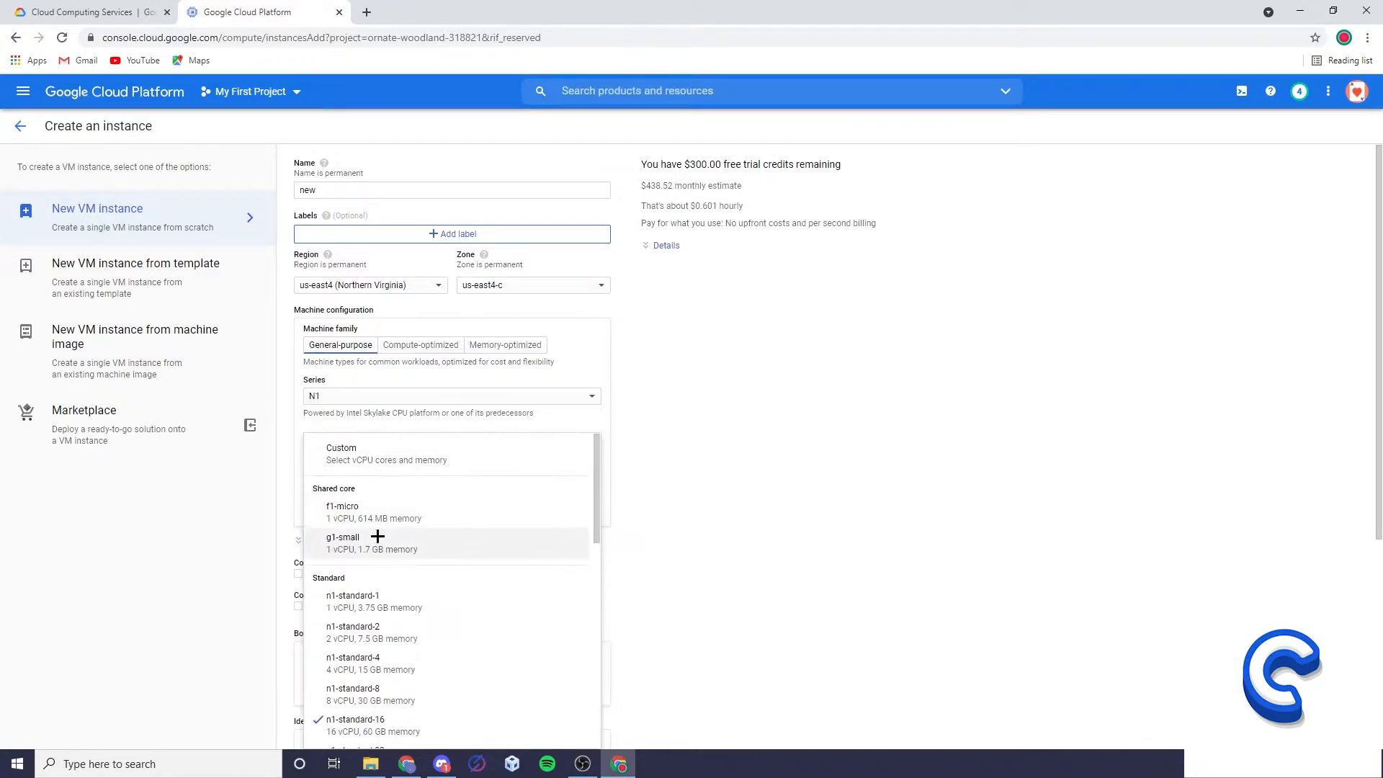
left_click(365, 685)
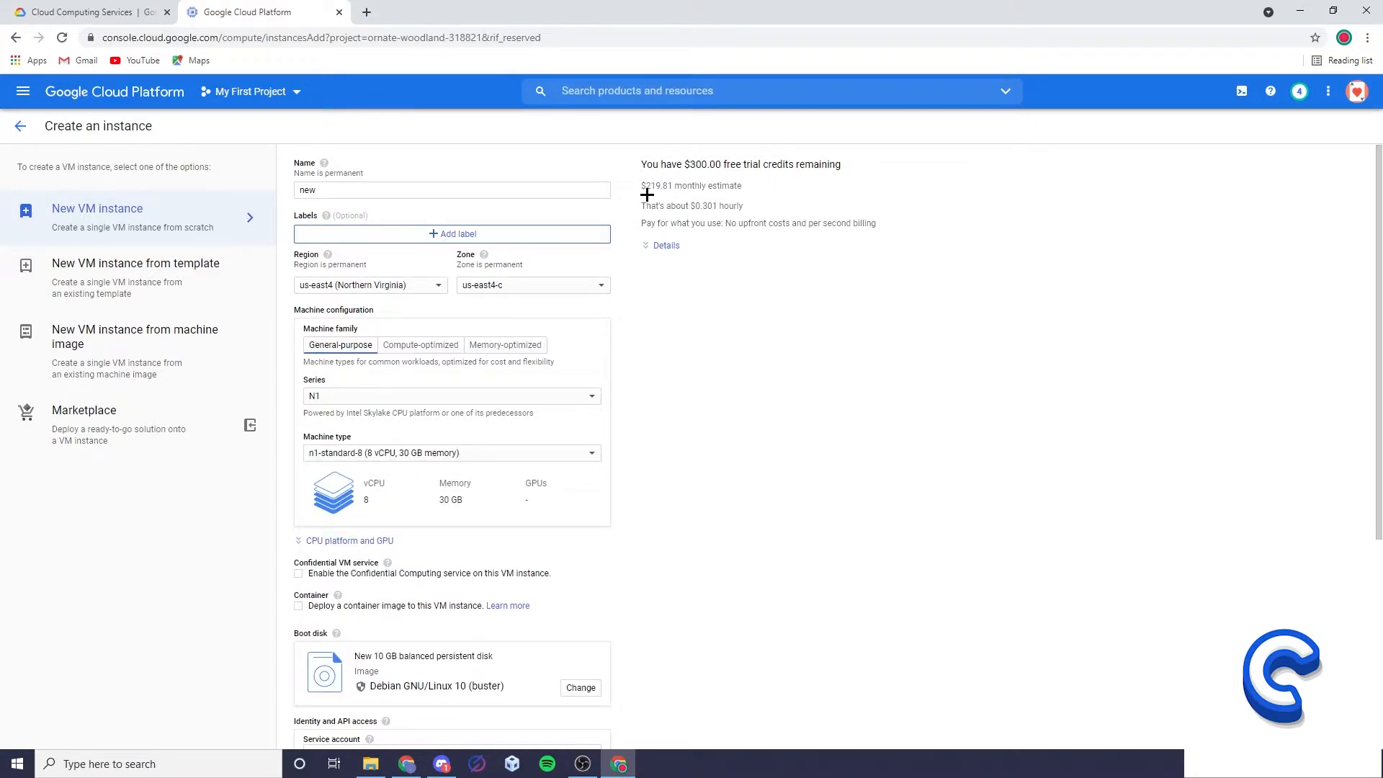
Change the boot disk image to the Windows Server operating system, version Windows Server 2019 Datacenter.
scroll(281, 571, "down", 1)
scroll(281, 571, "down", 2)
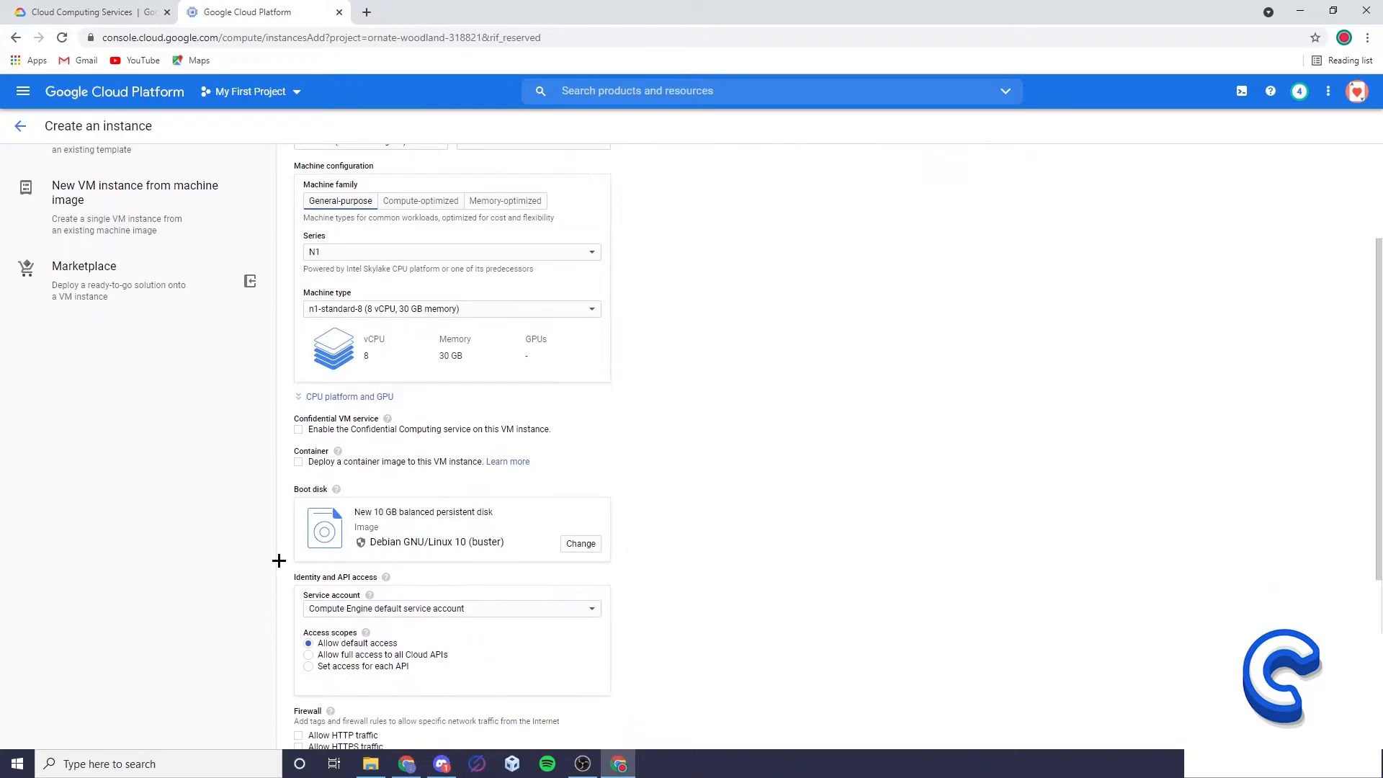
scroll(552, 464, "down", 1)
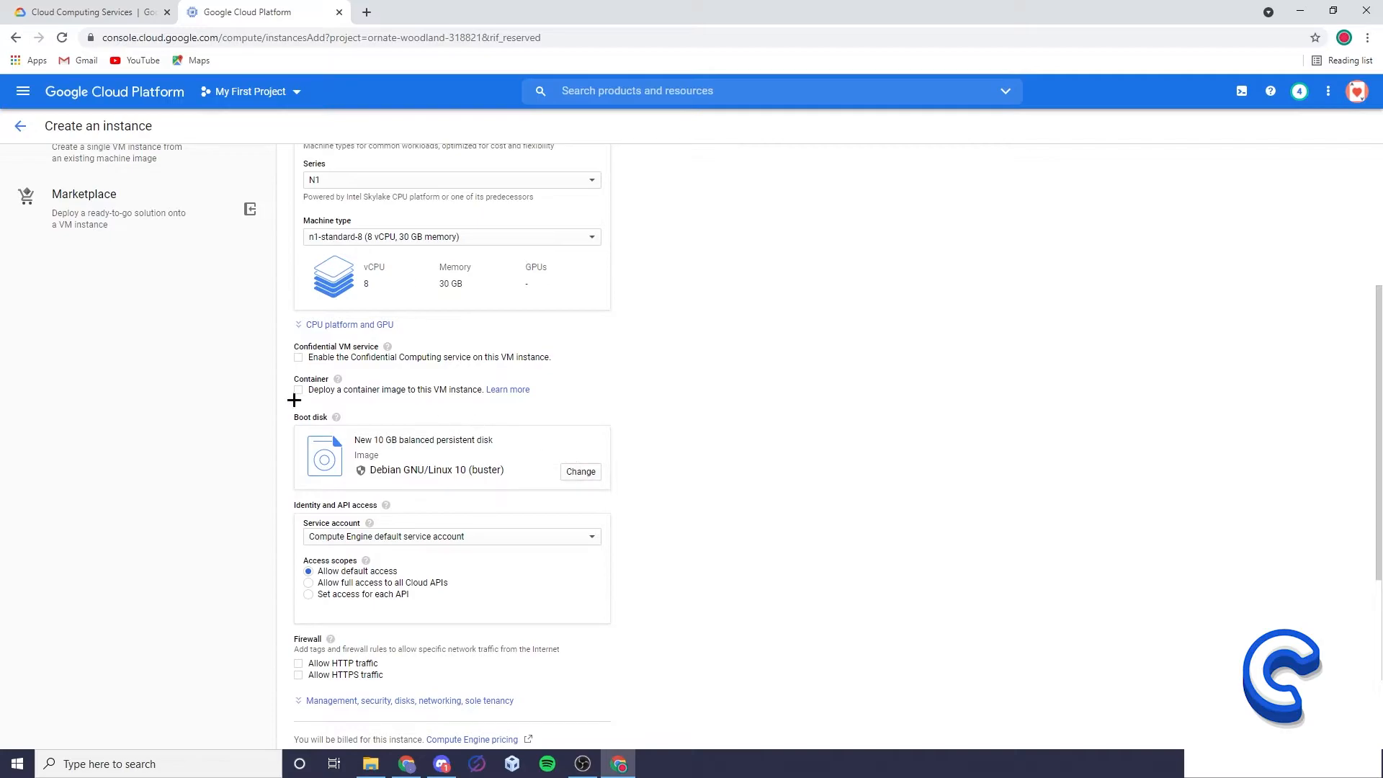
left_click(589, 473)
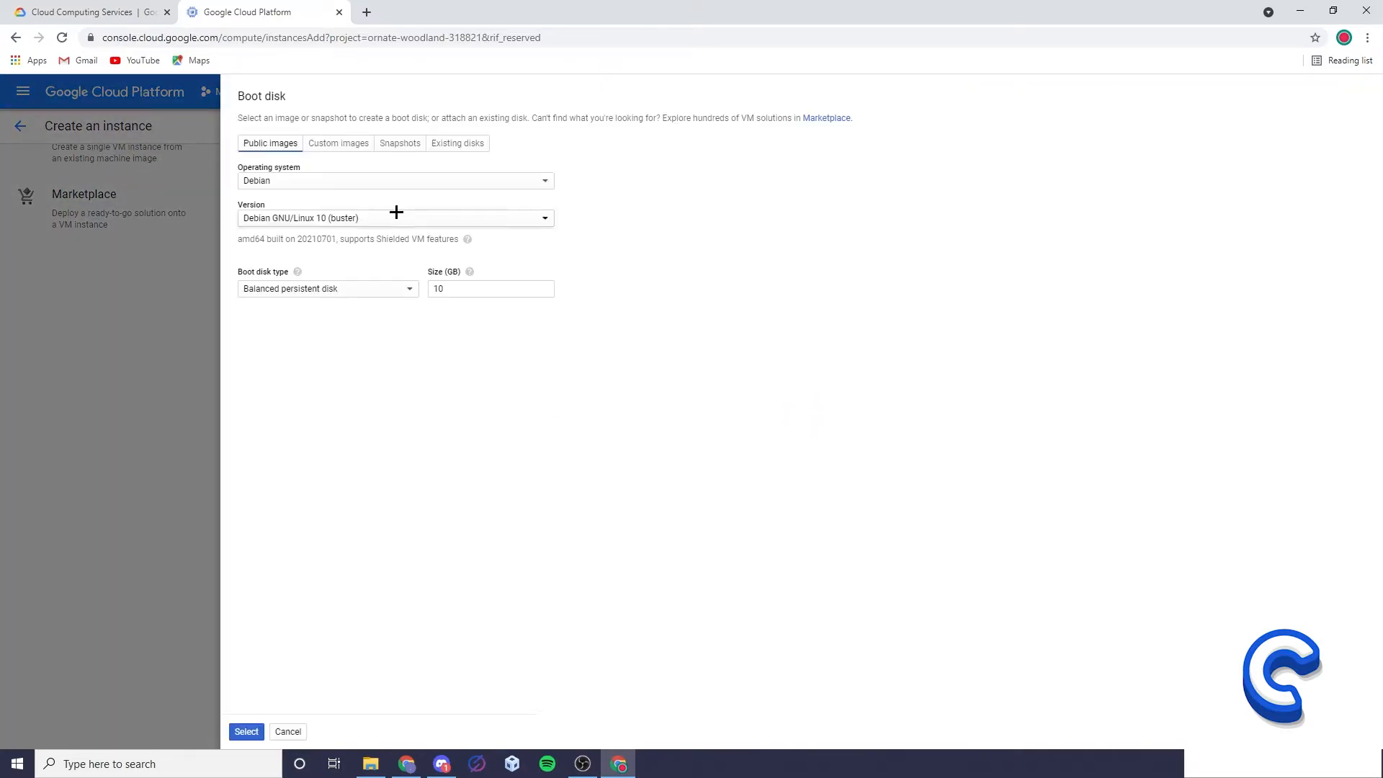
left_click(333, 181)
left_click(308, 429)
left_click(339, 217)
scroll(361, 375, "down", 2)
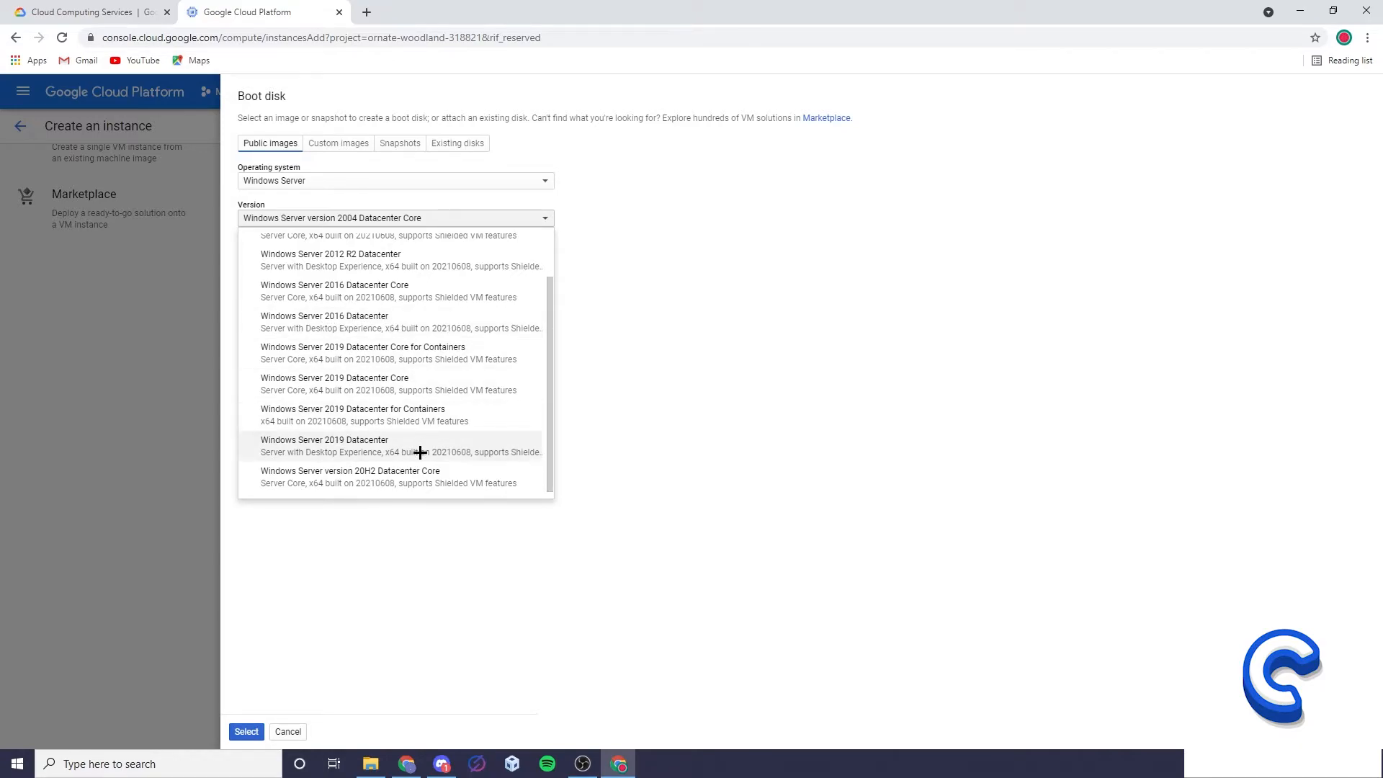
left_click(374, 445)
left_click(249, 731)
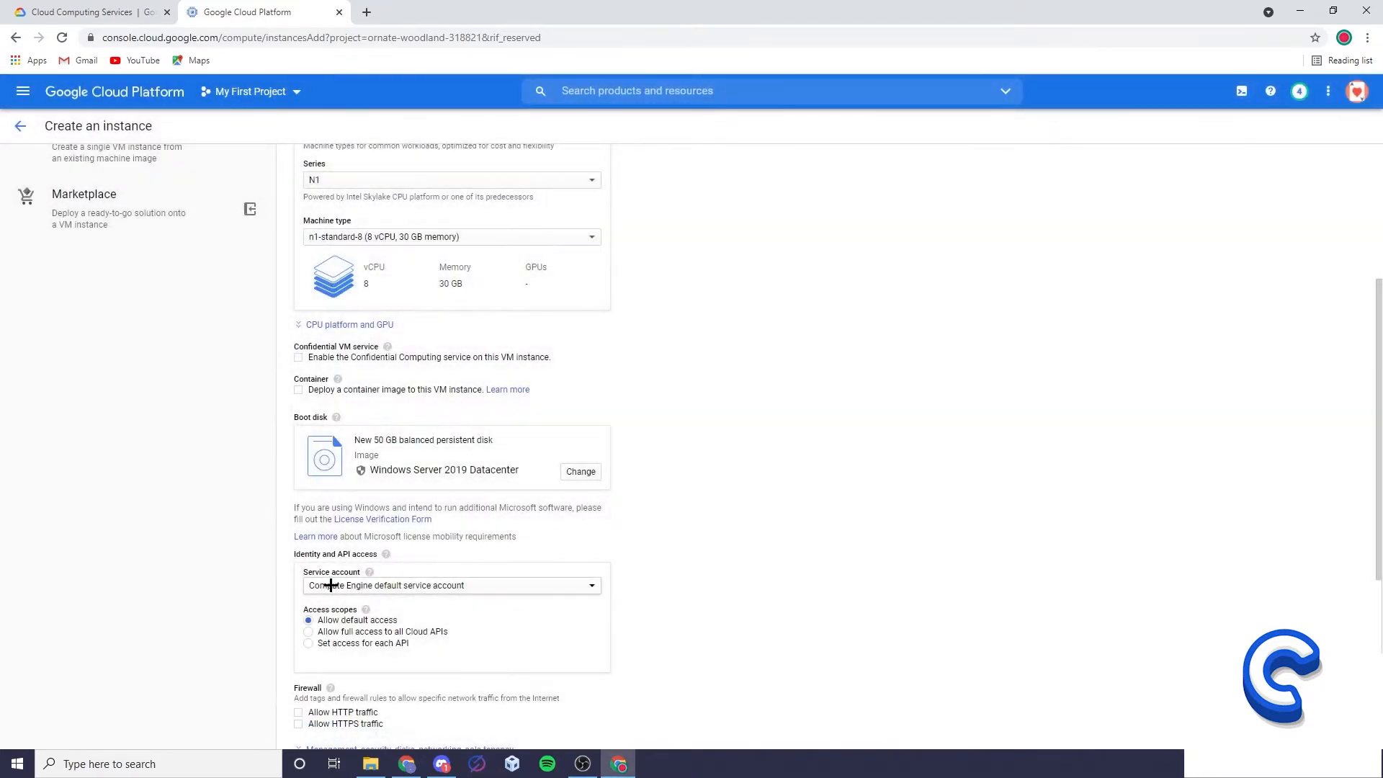
Allow HTTP and HTTPS traffic through the firewall and create the instance.
scroll(326, 576, "down", 1)
left_click(298, 560)
left_click(299, 571)
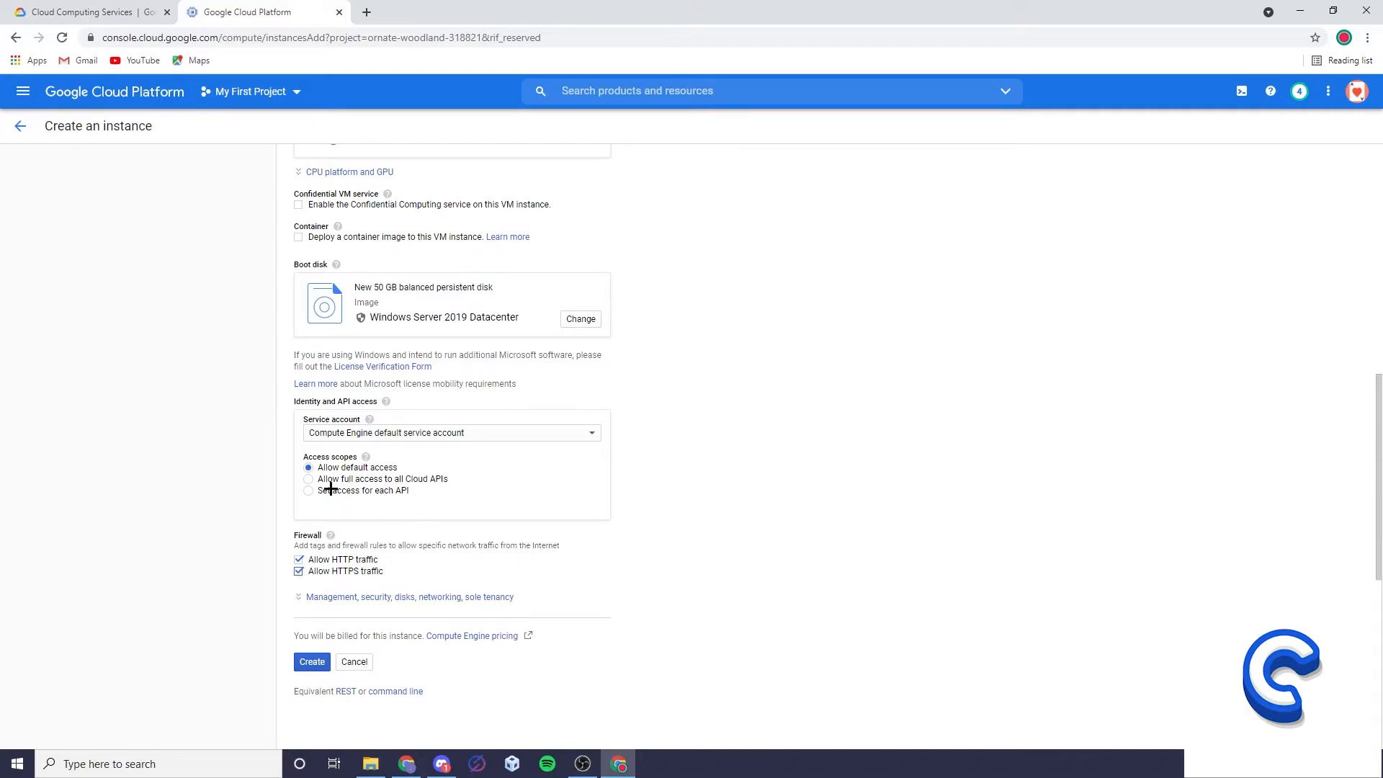
left_click(312, 665)
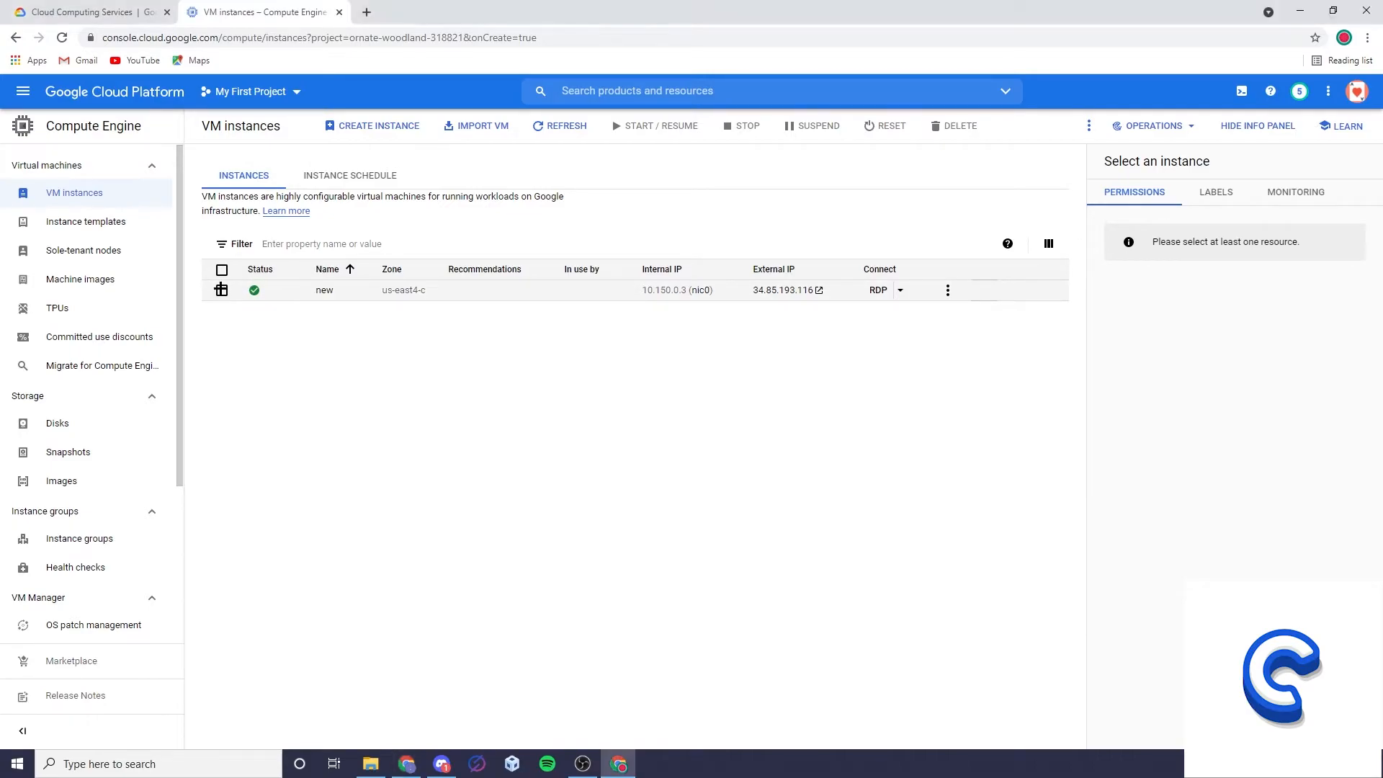
Set a Windows password for the instance "new", copy the generated password and close its dialog.
left_click(221, 290)
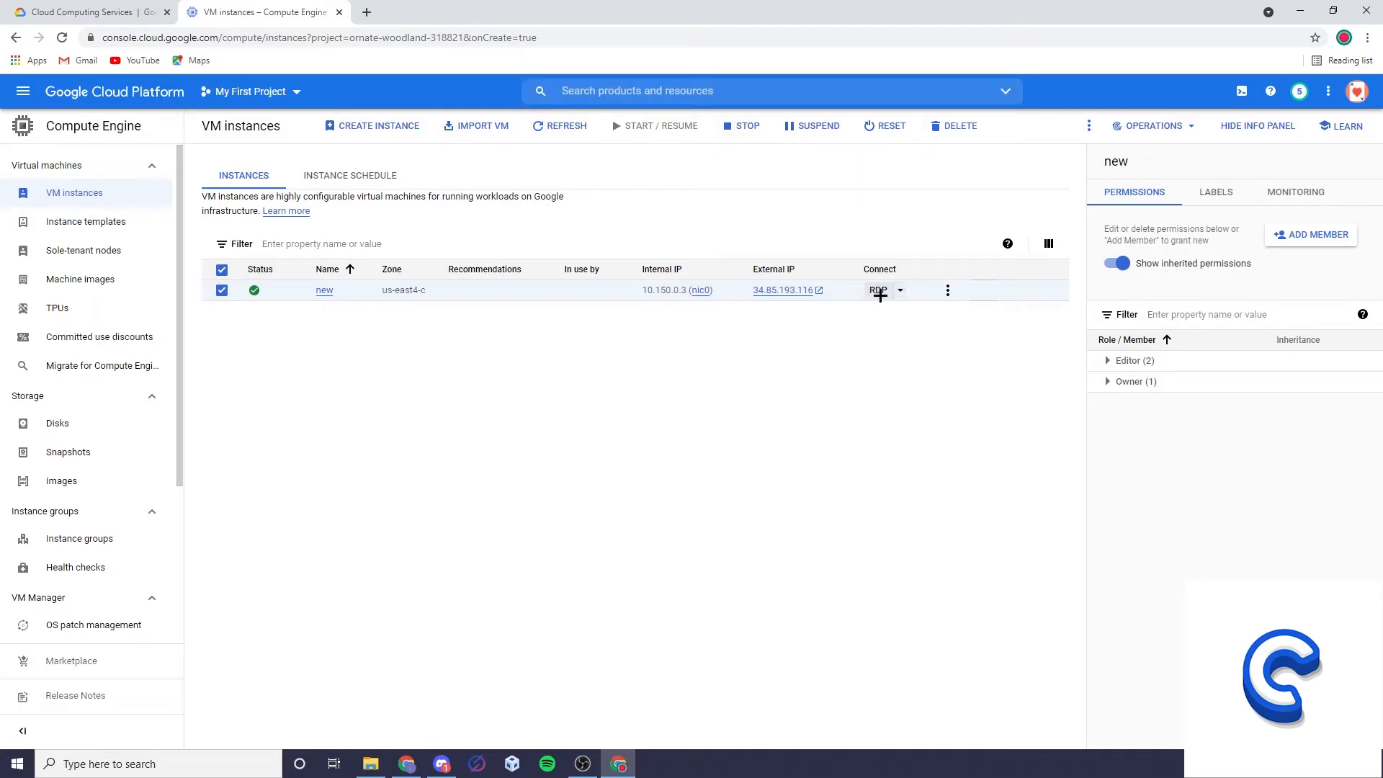
left_click(902, 292)
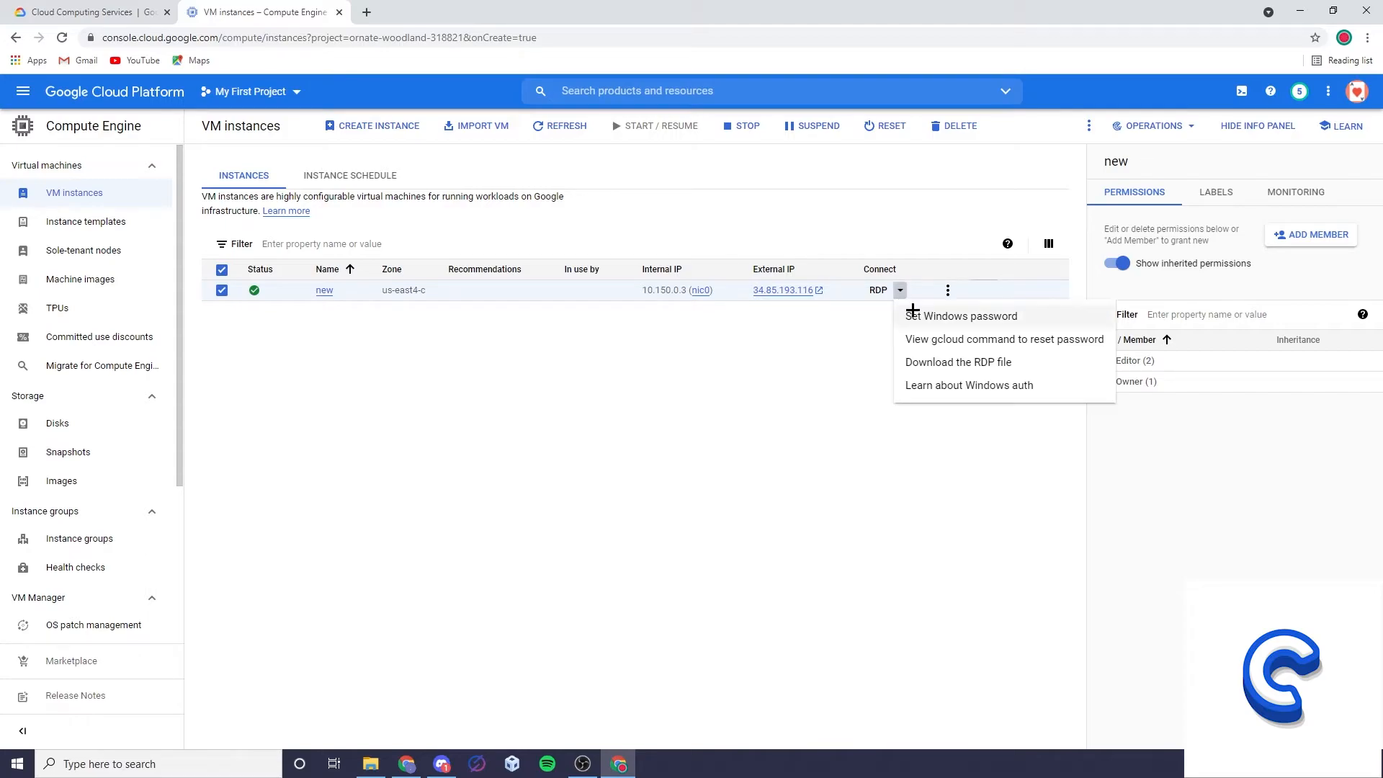
left_click(930, 320)
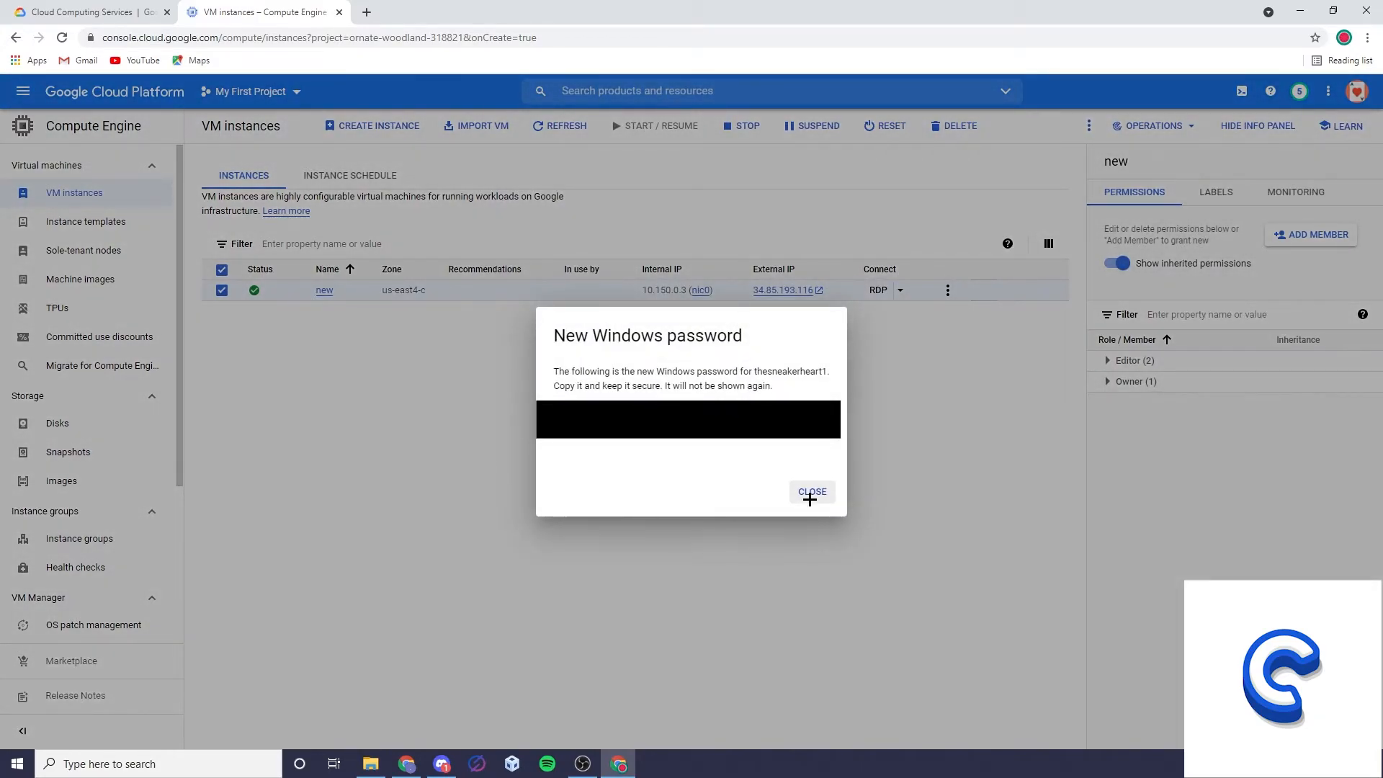
left_click(821, 431)
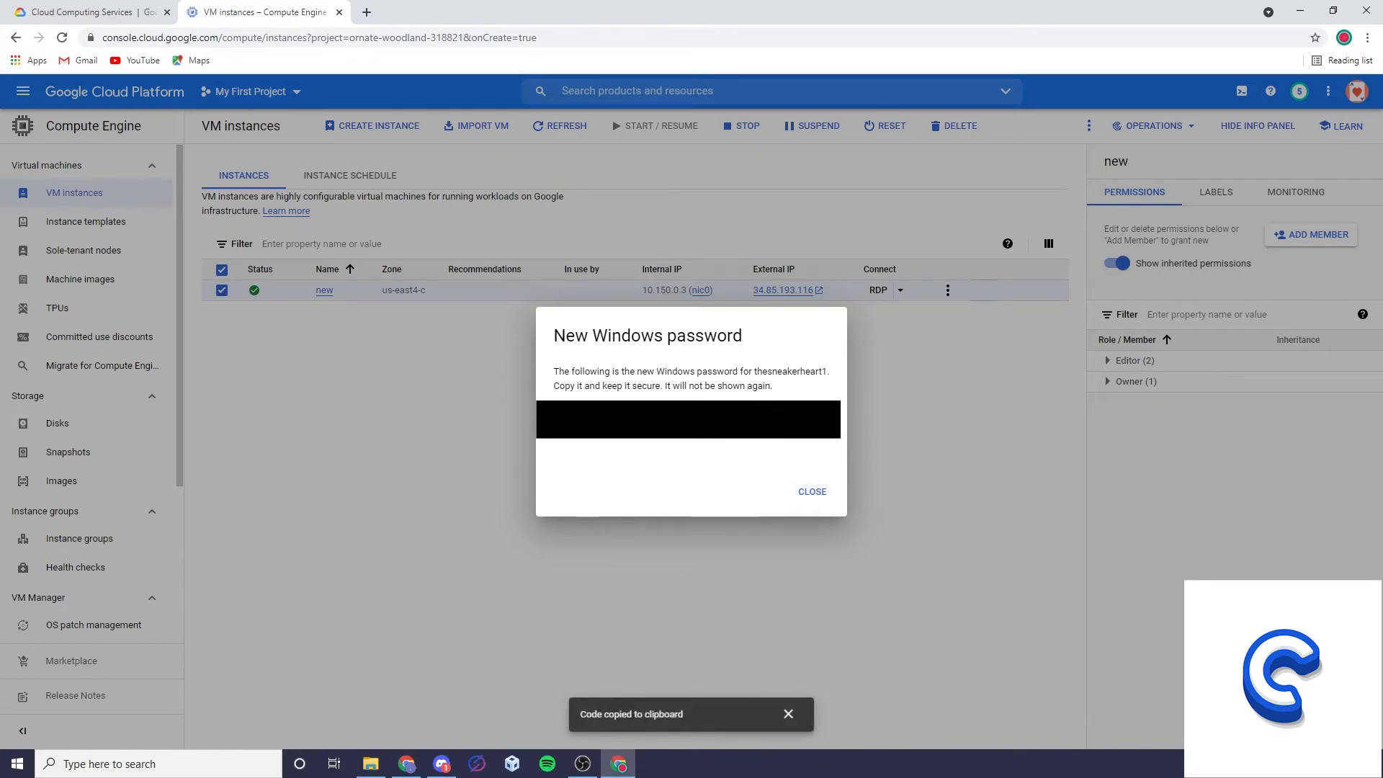
key("alt+Tab")
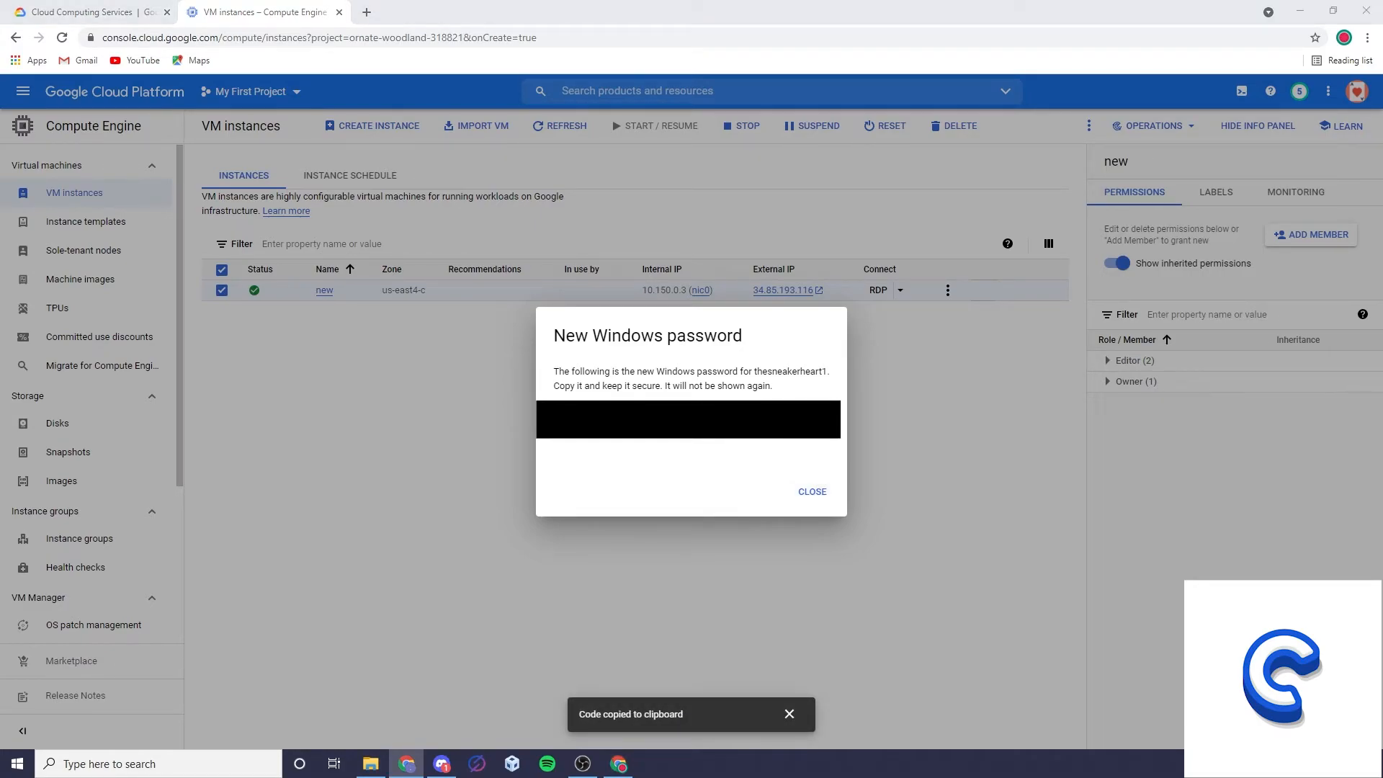
left_click(807, 491)
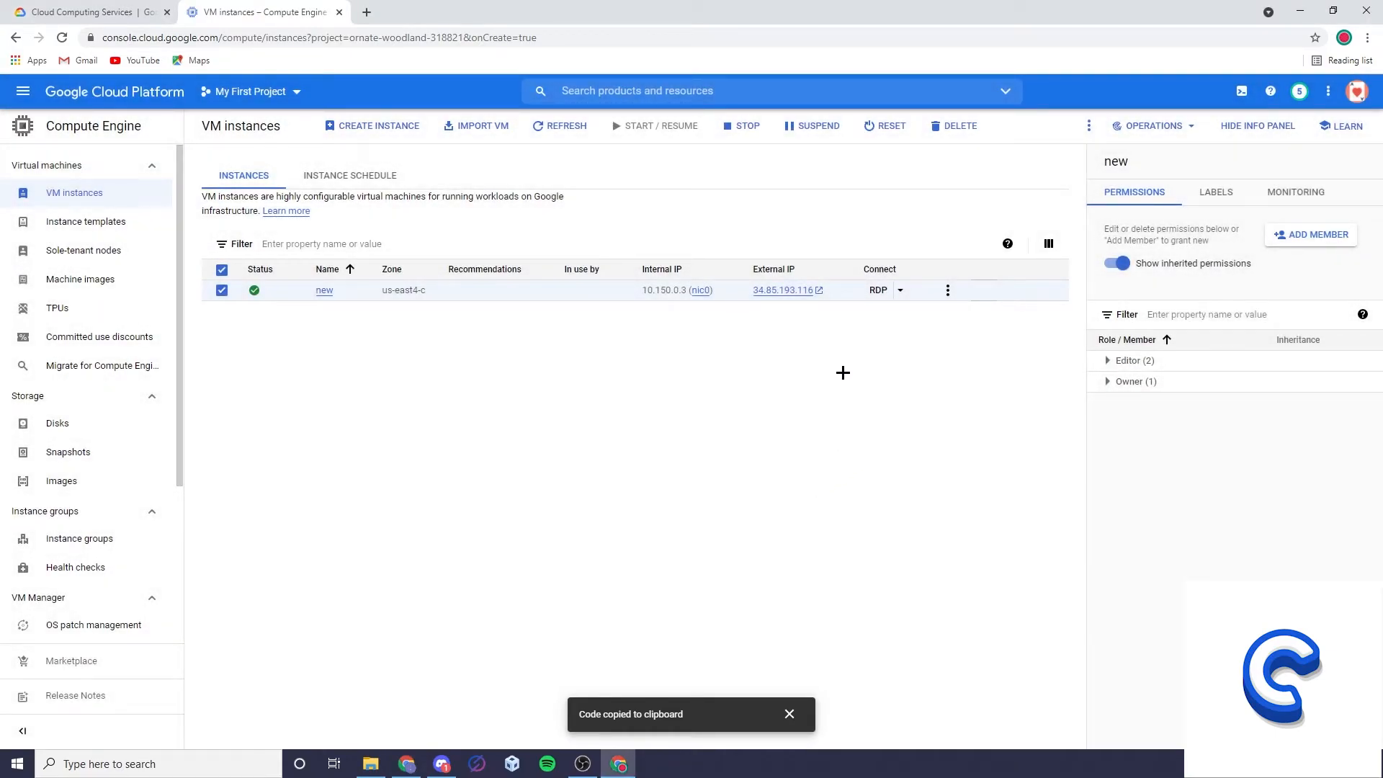
Download the RDP file of the instance "new", open it and connect with Remote Desktop Connection.
left_click(876, 289)
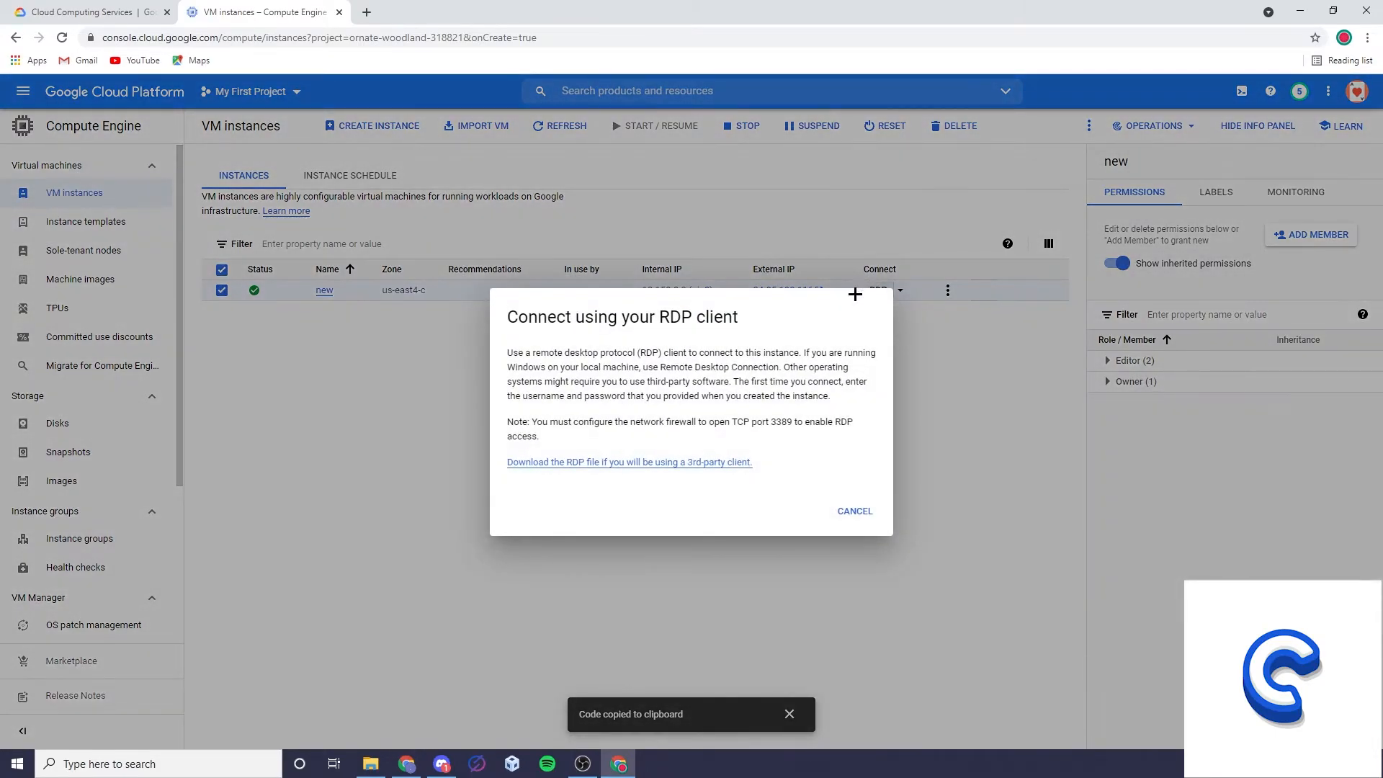
left_click(549, 463)
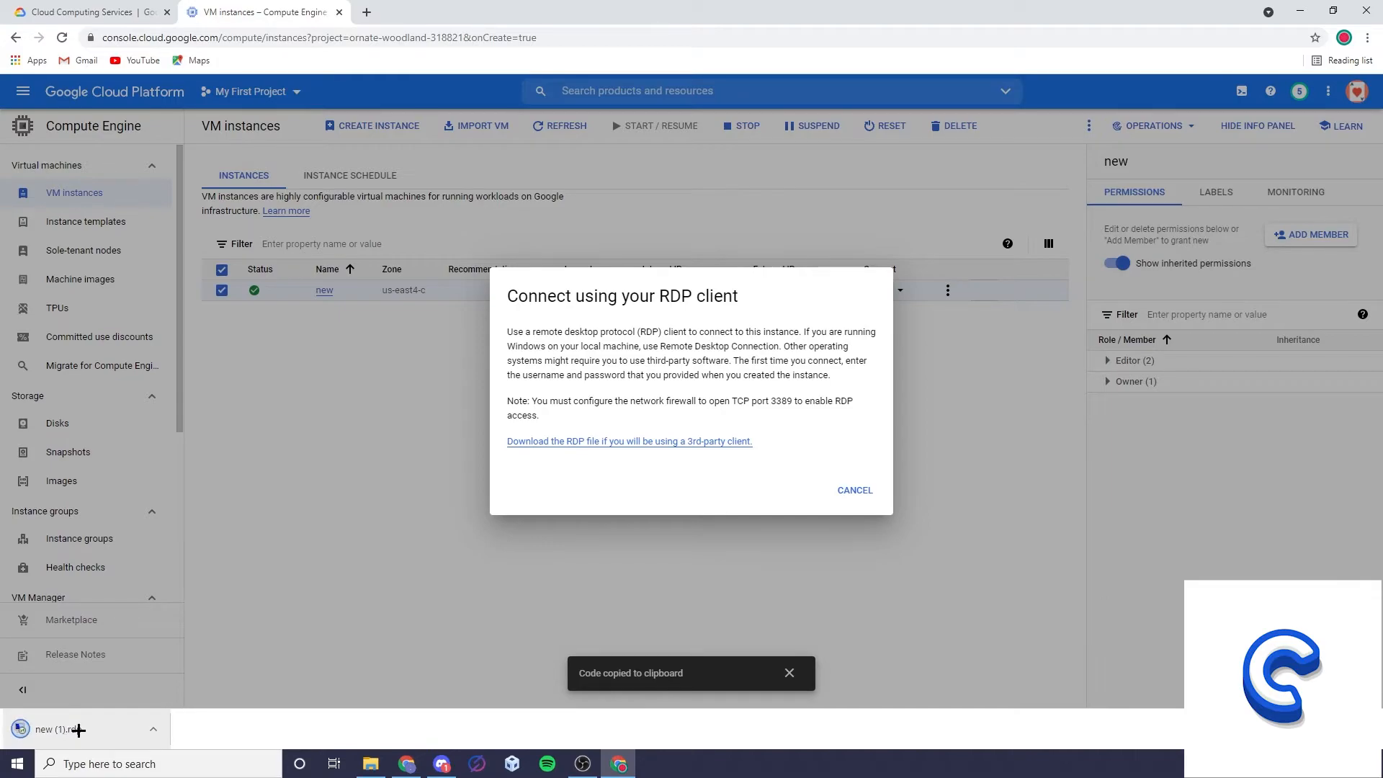
left_click(75, 731)
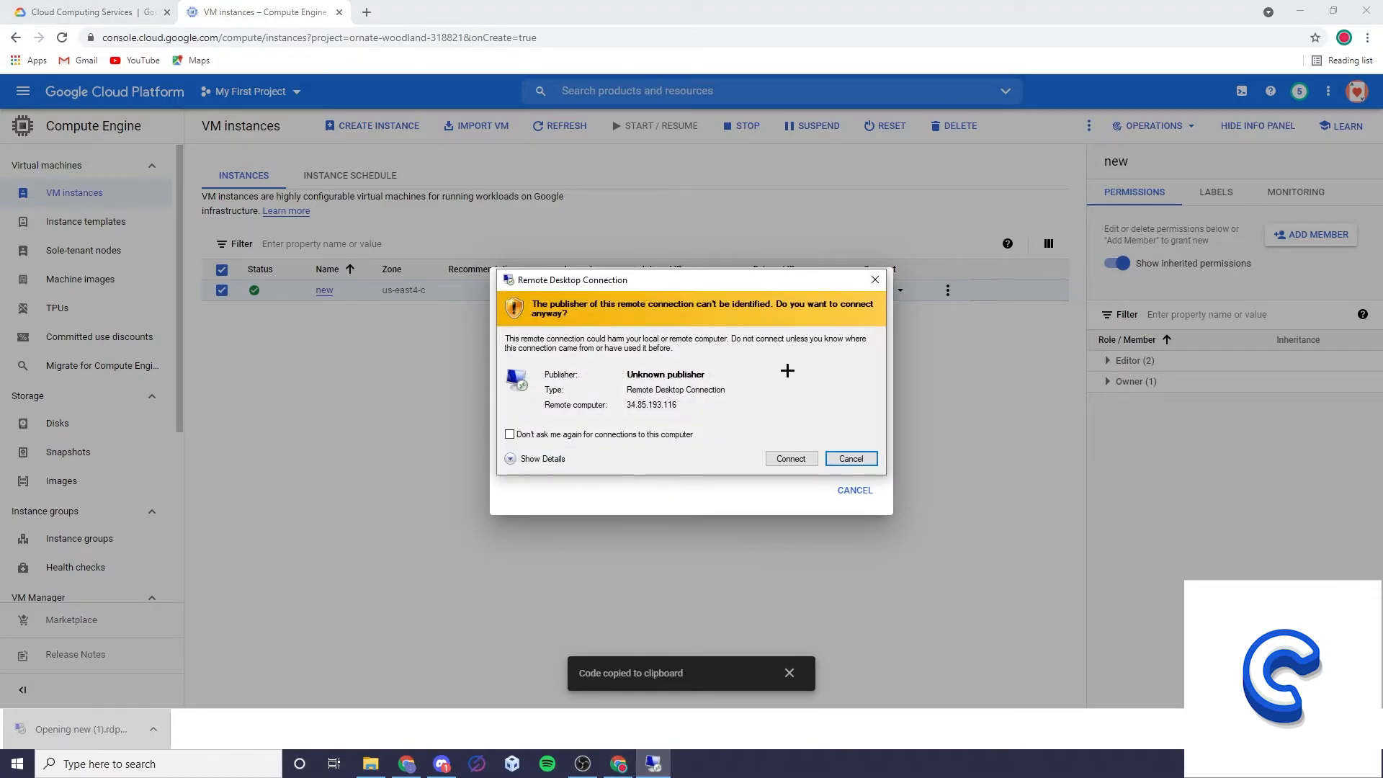
left_click(789, 455)
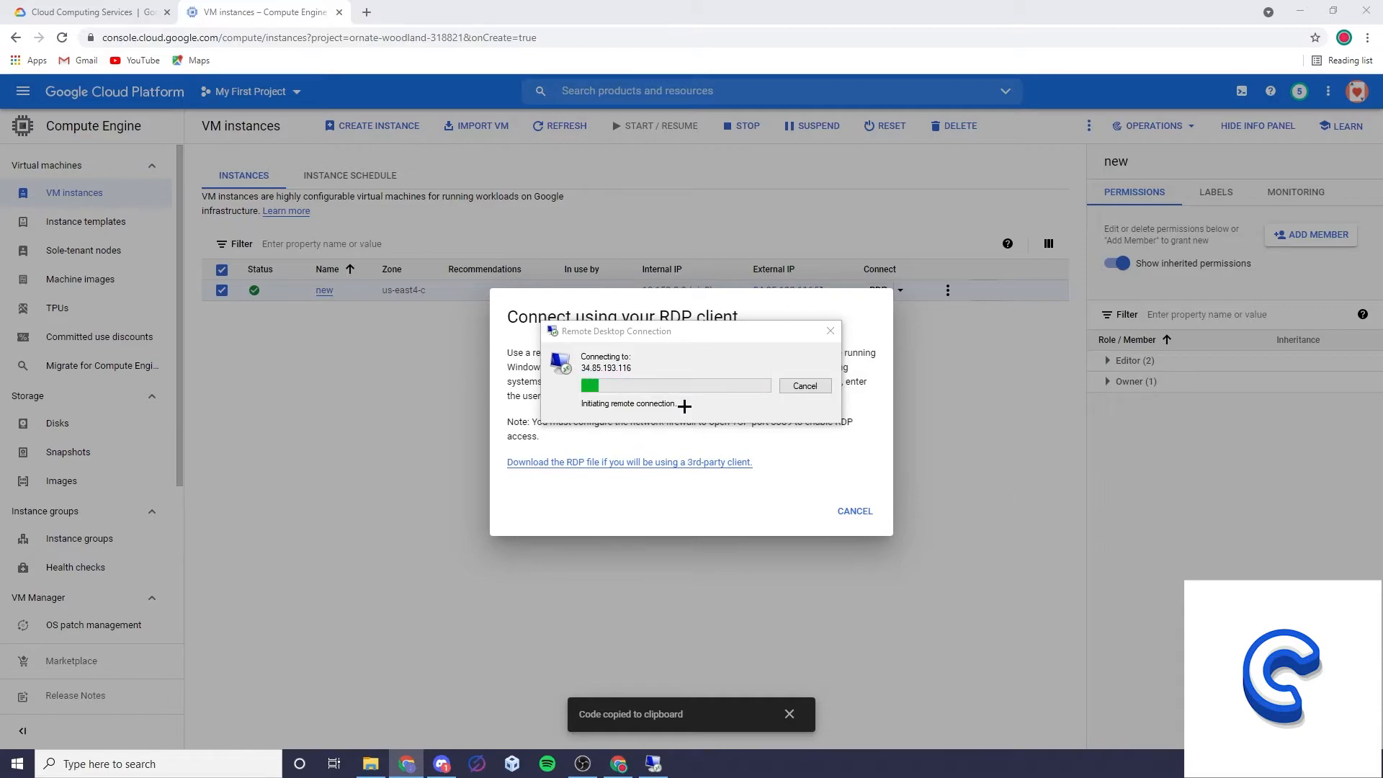
left_click(685, 332)
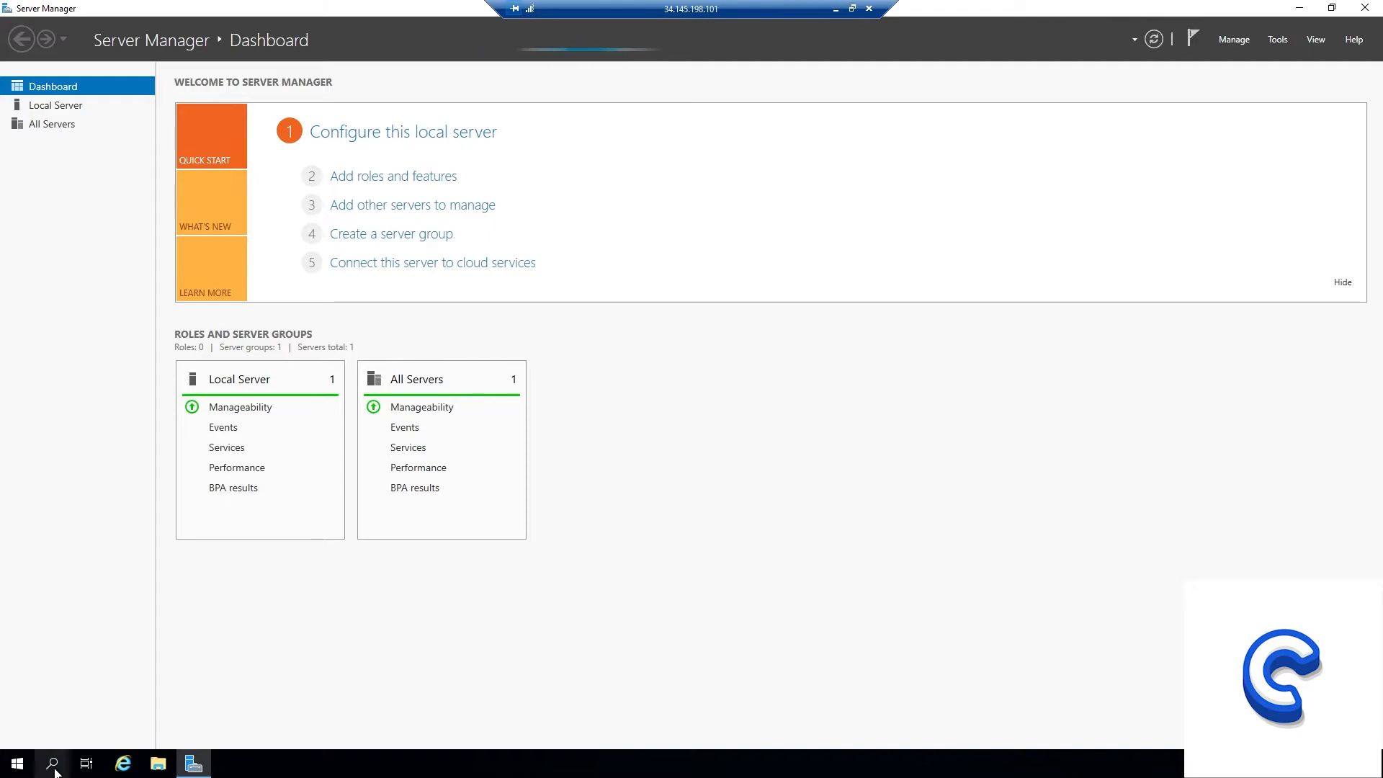
Turn off IE Enhanced Security Configuration for Administrators and Users on the local server, then close Server Manager.
left_click(65, 106)
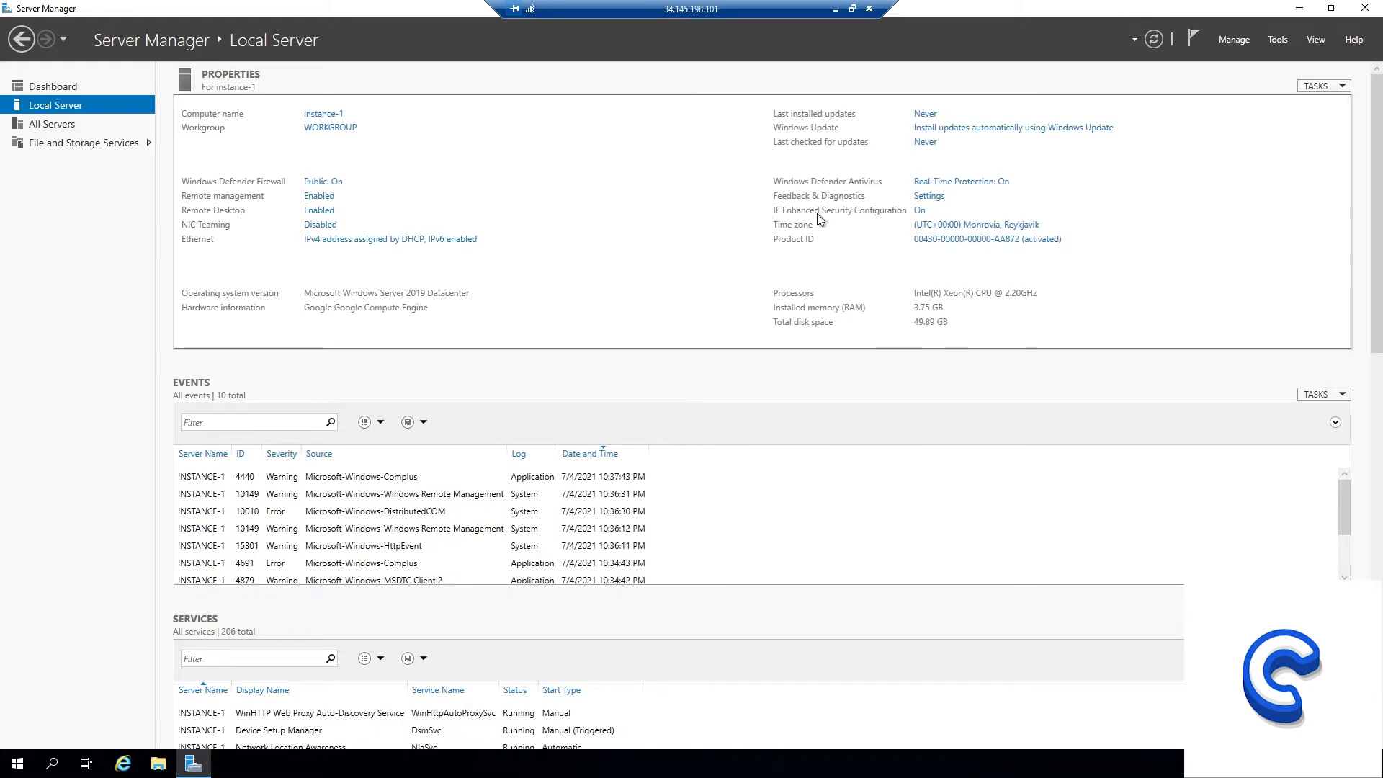
left_click(920, 211)
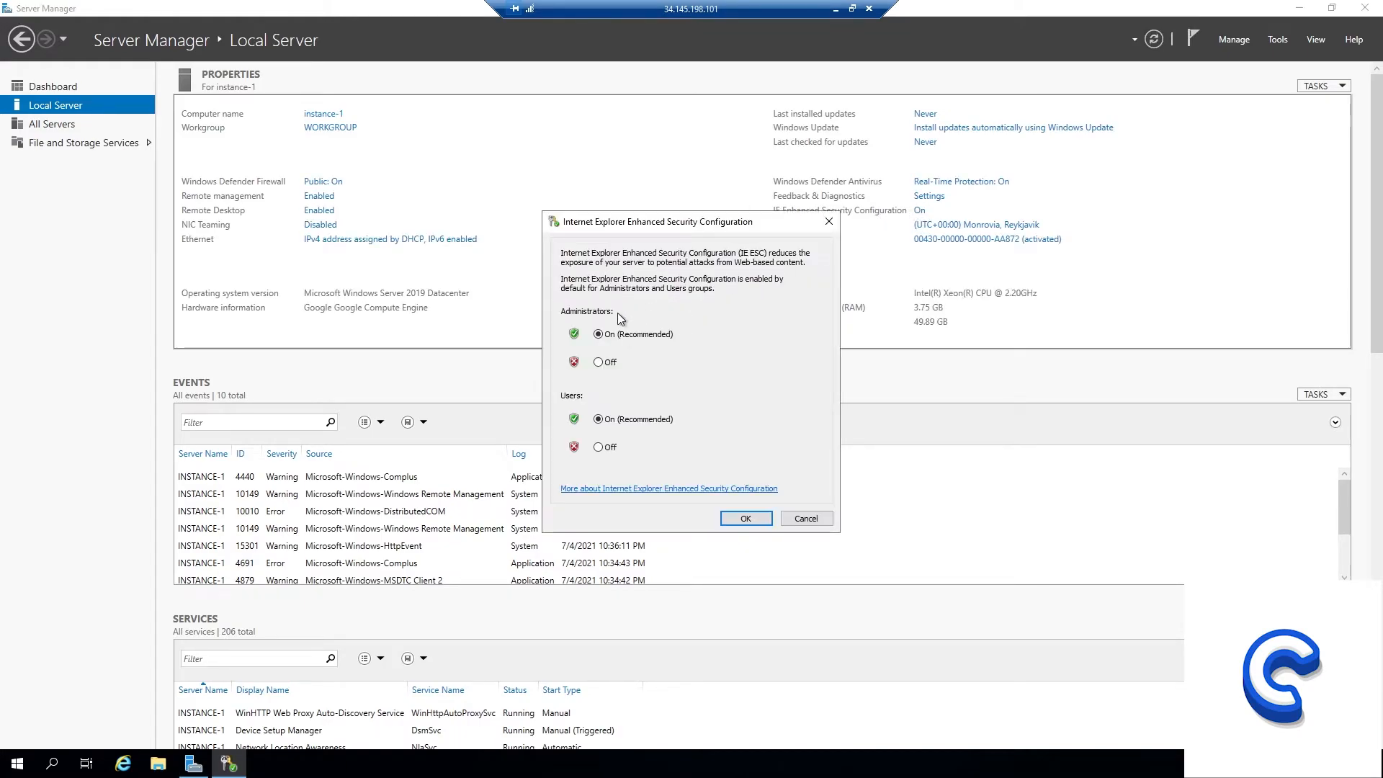
left_click(598, 448)
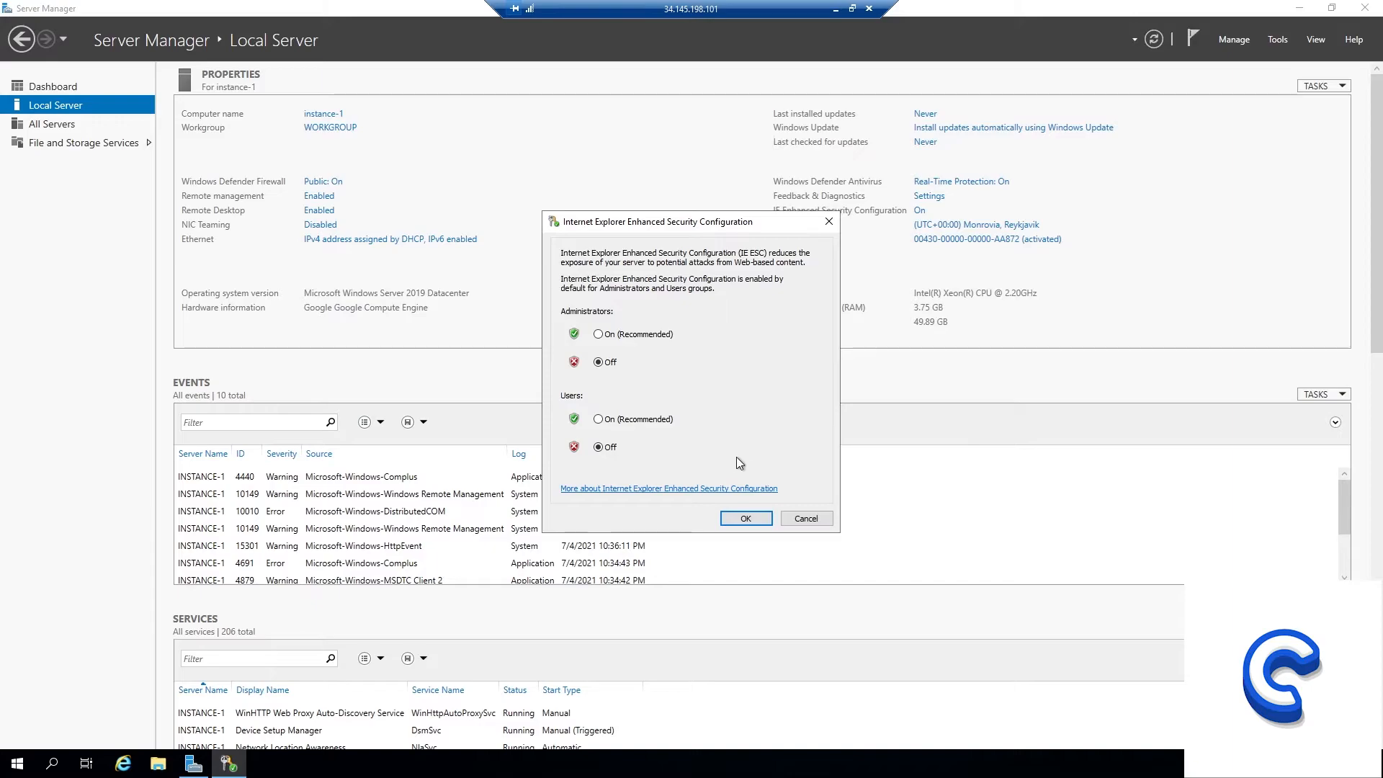
left_click(746, 520)
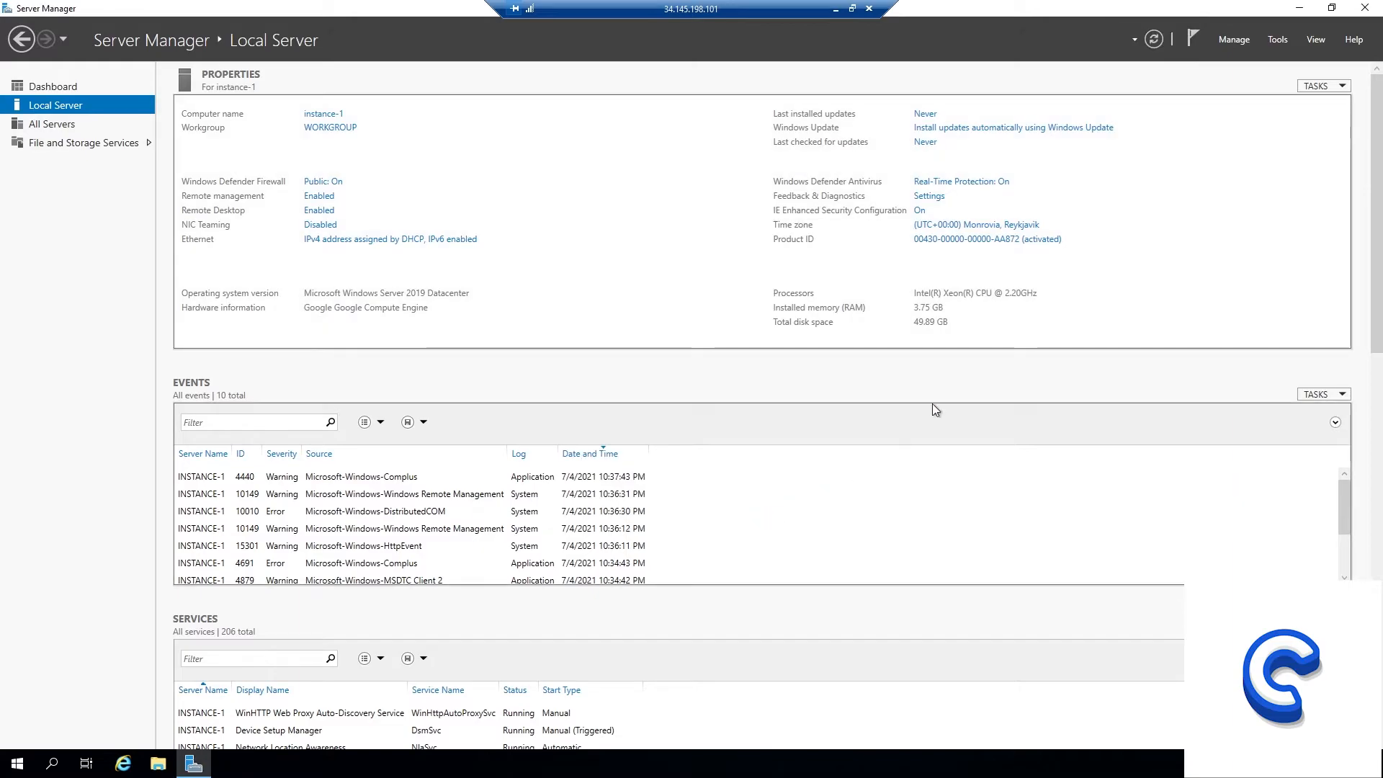
left_click(1364, 8)
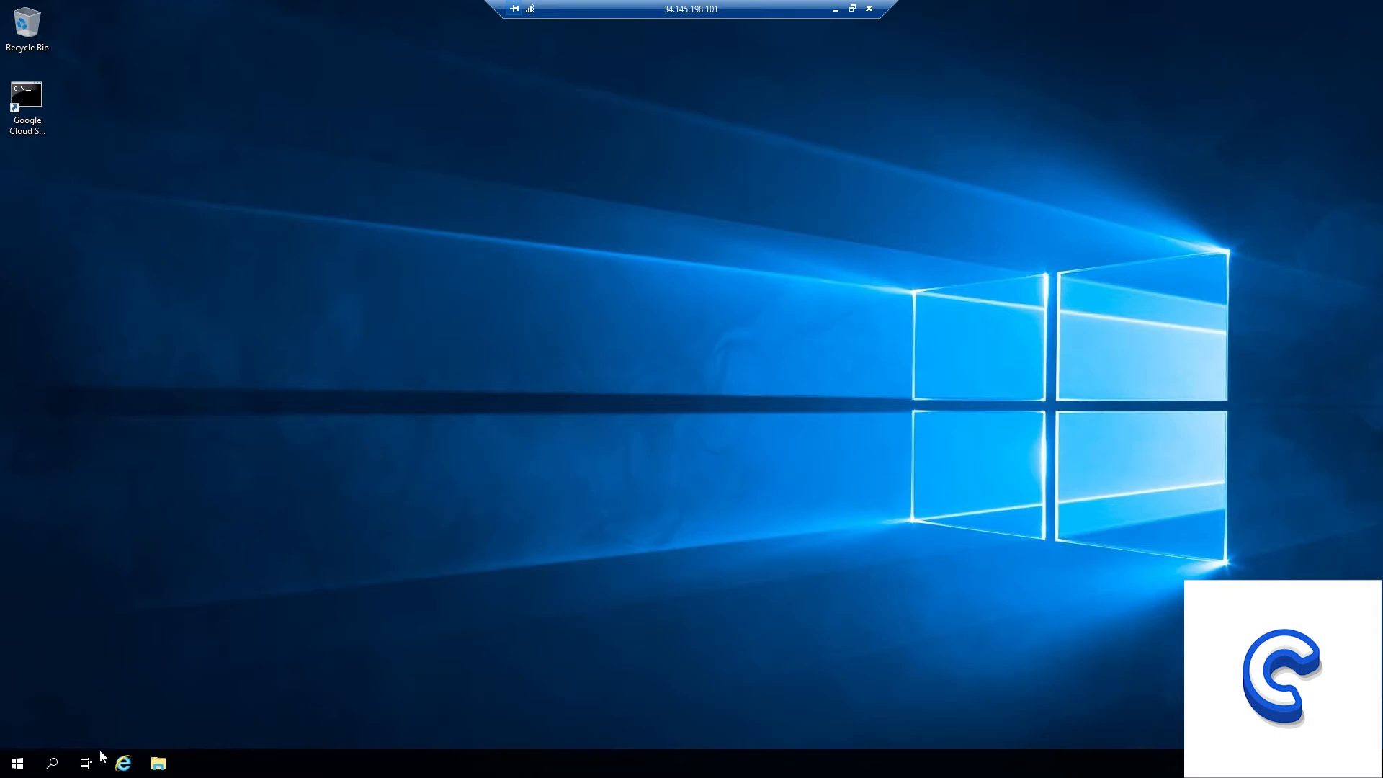
Open Internet Explorer with the recommended settings, search for "chrome" and open Google's Download Now result.
left_click(123, 765)
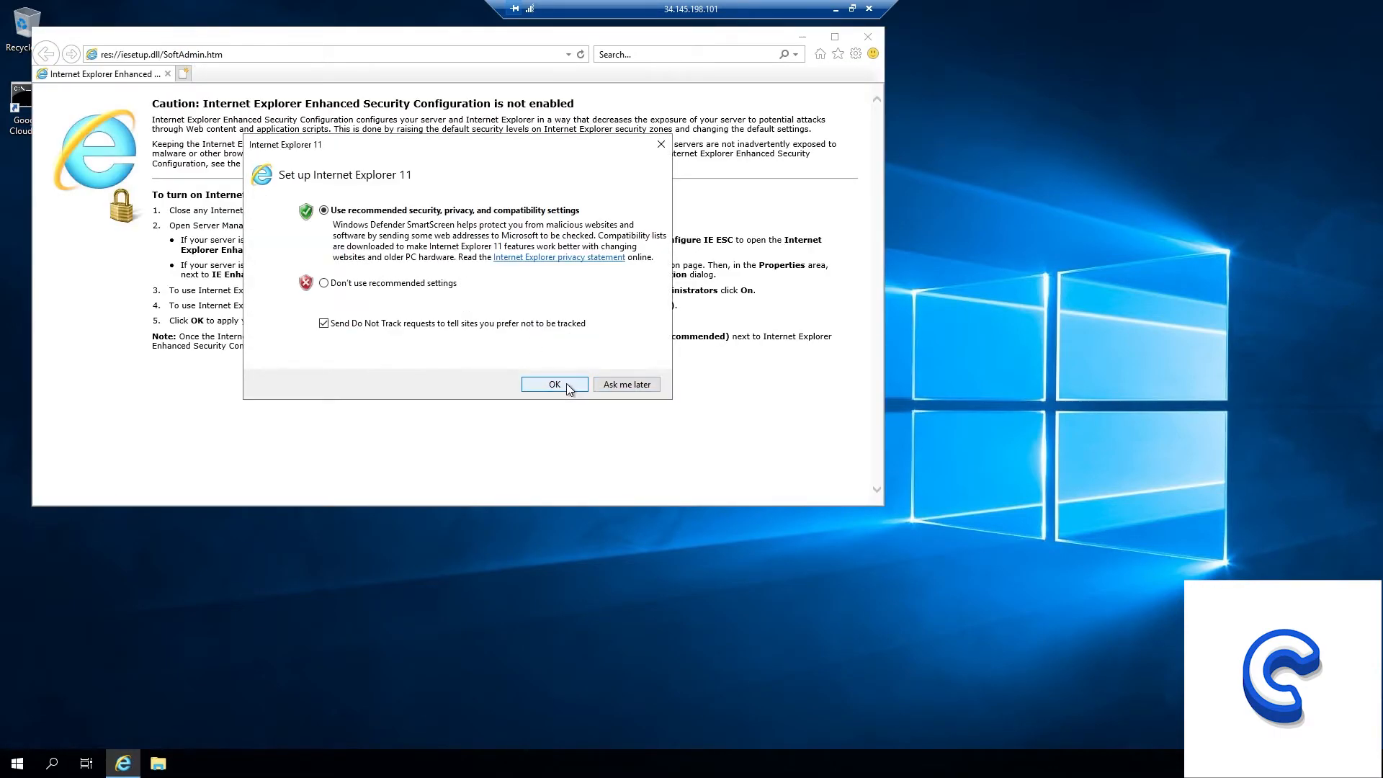
left_click(565, 386)
left_click(180, 56)
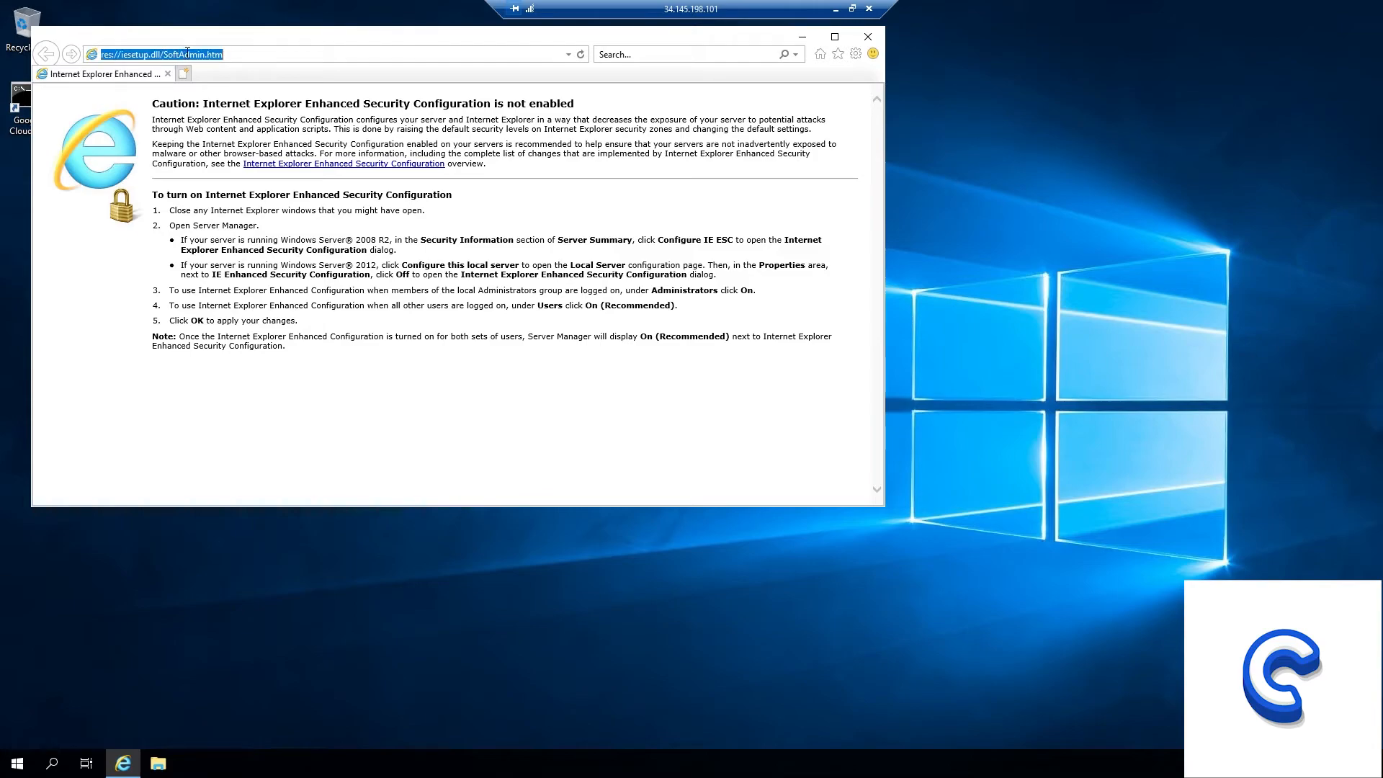
type("chrome")
key("Return")
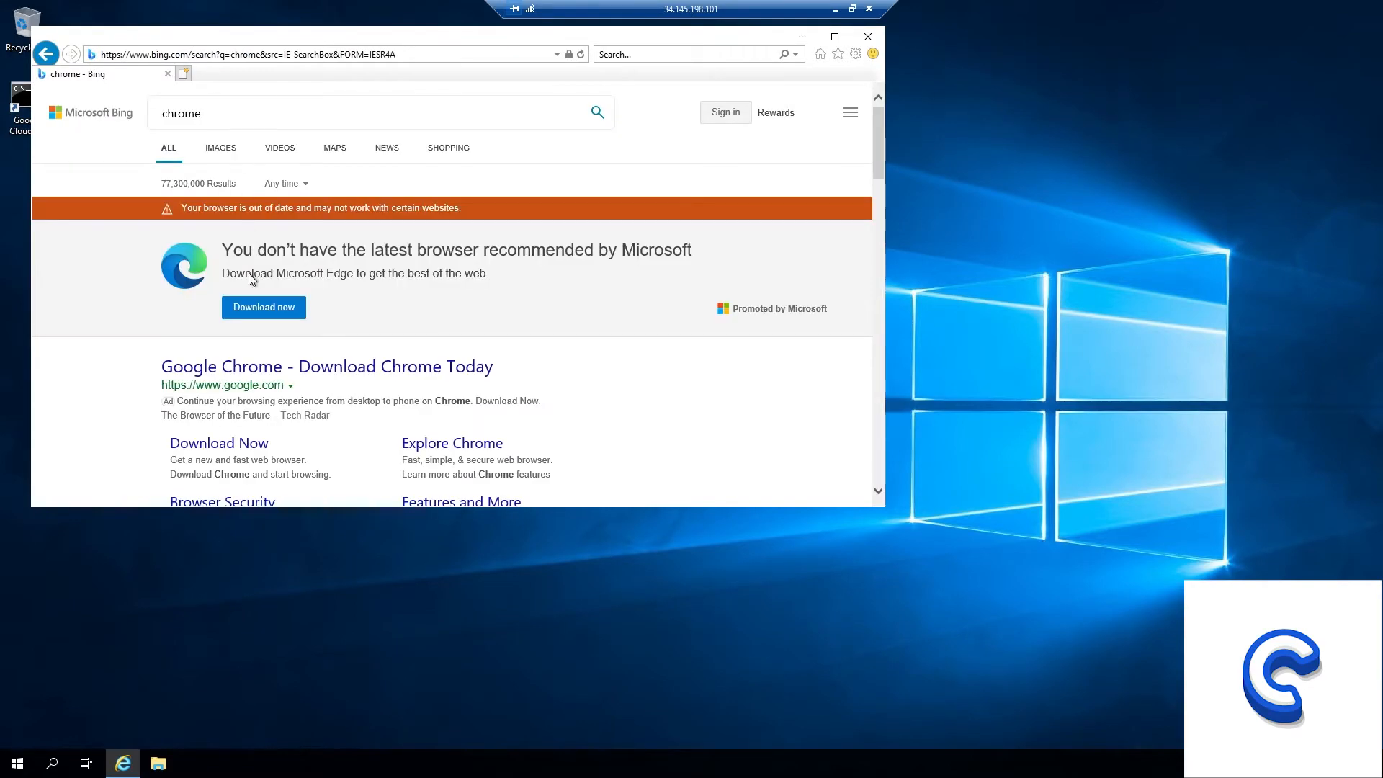
left_click(249, 443)
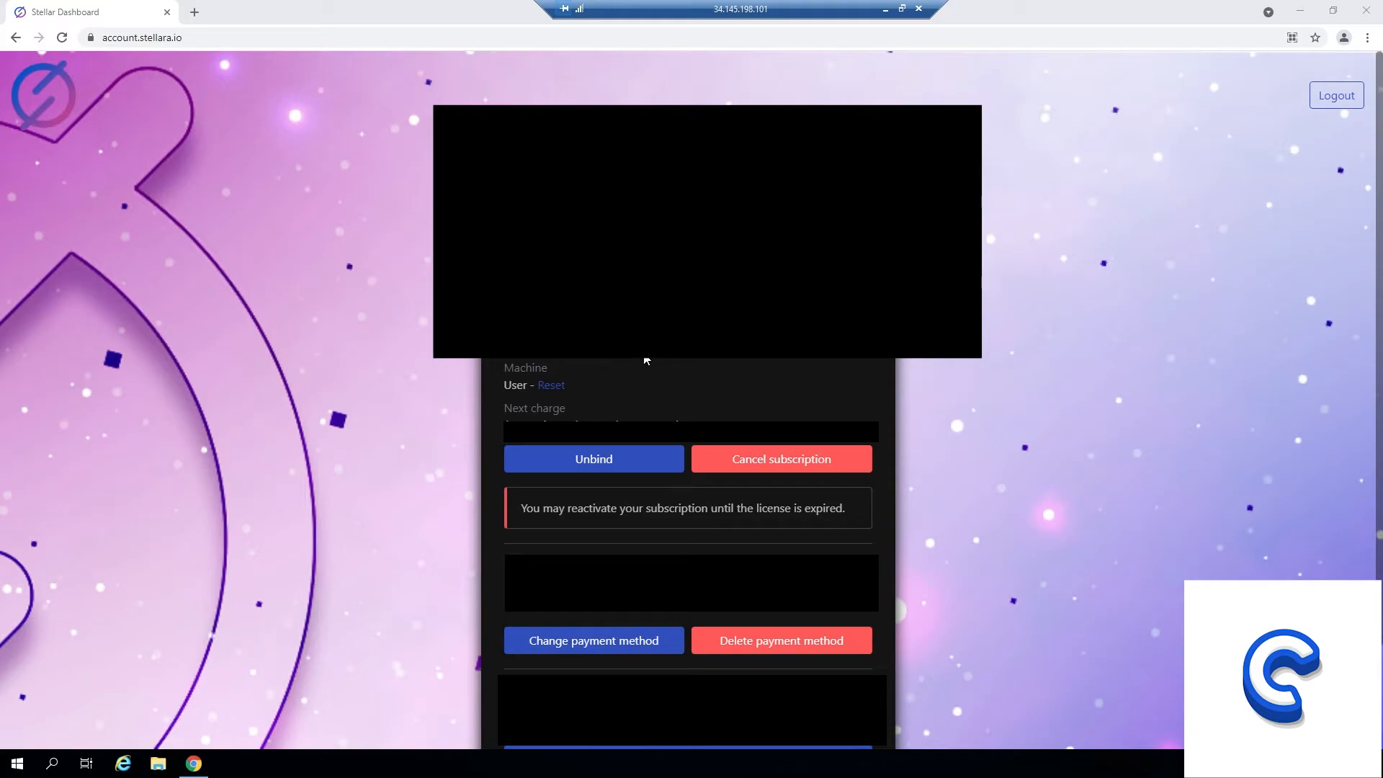
Reset the machine bound to the license in the Stellar Dashboard and close the browser.
left_click(552, 386)
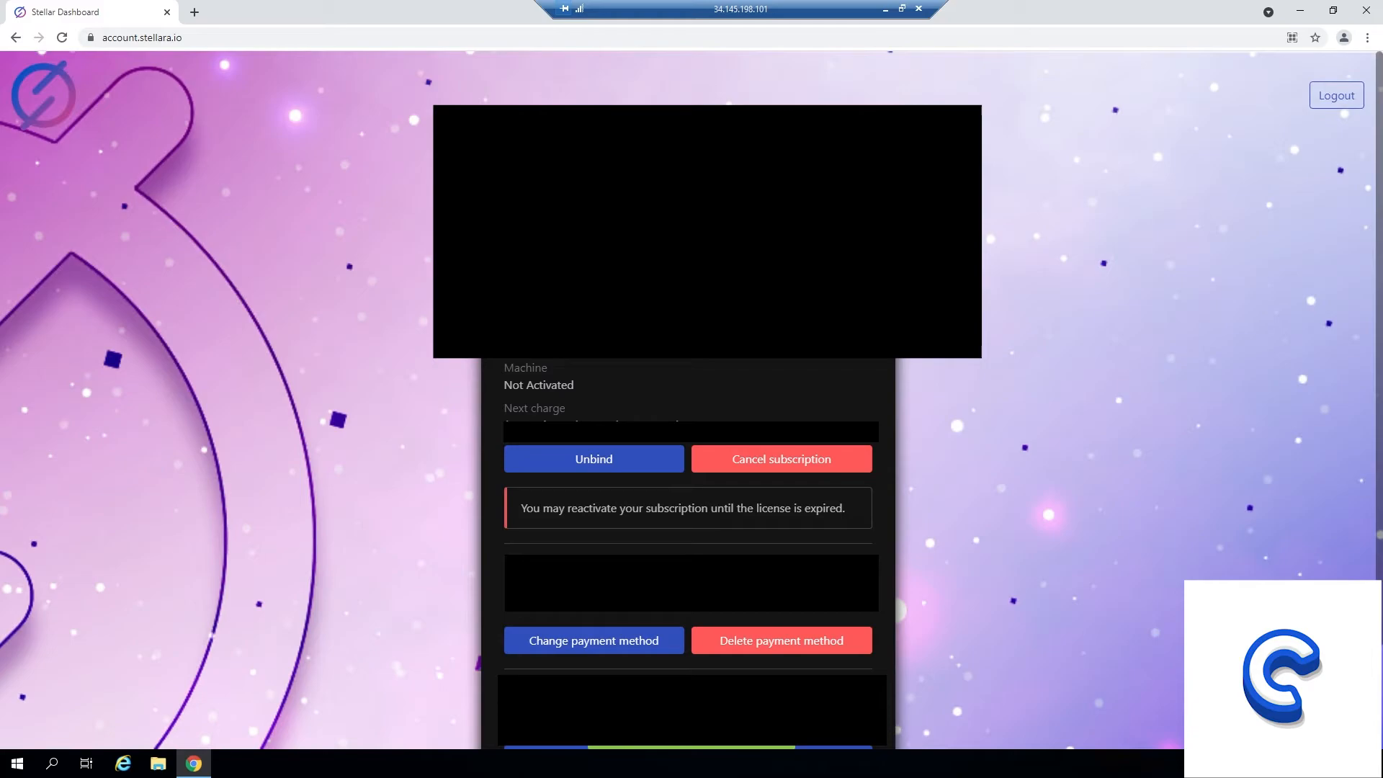
left_click(1367, 10)
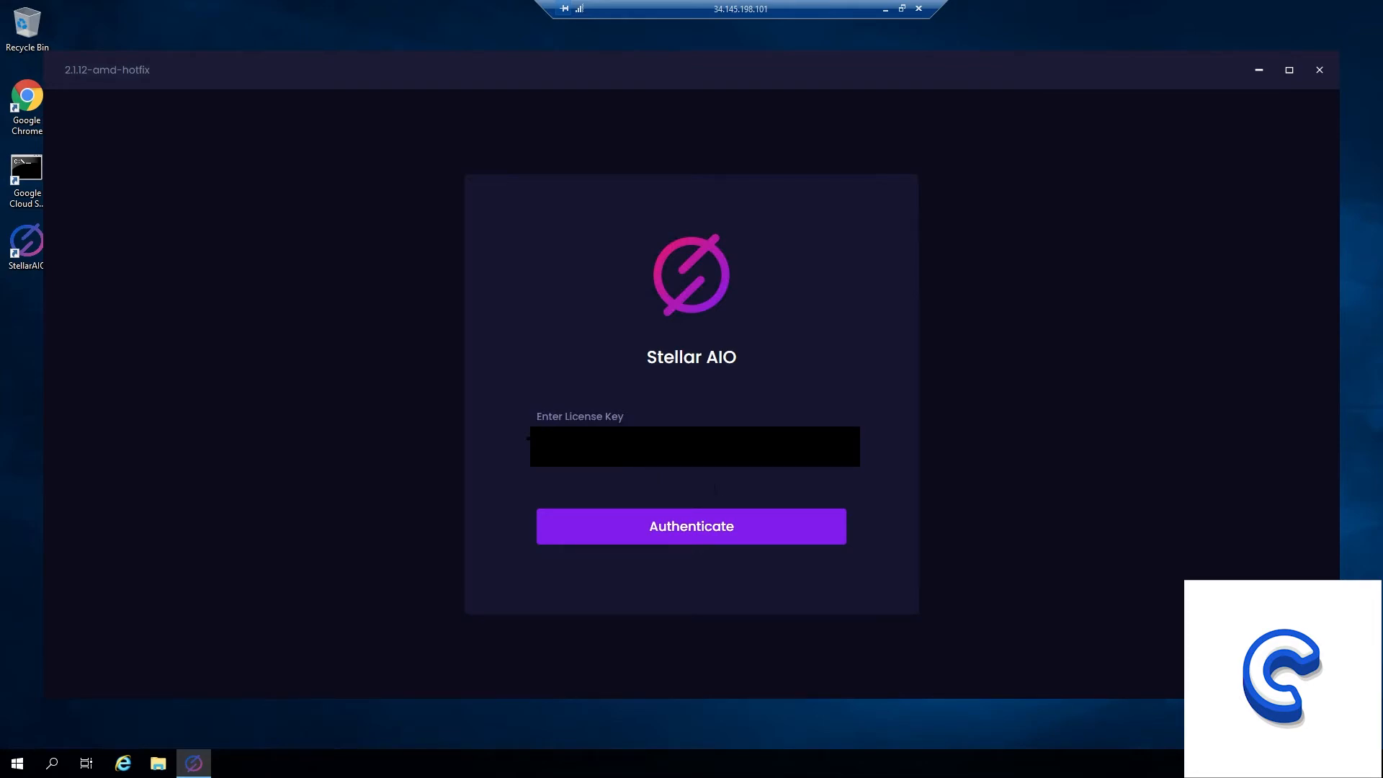
Authenticate Stellar AIO with the license key, view its Tasks page and close the program.
left_click(733, 530)
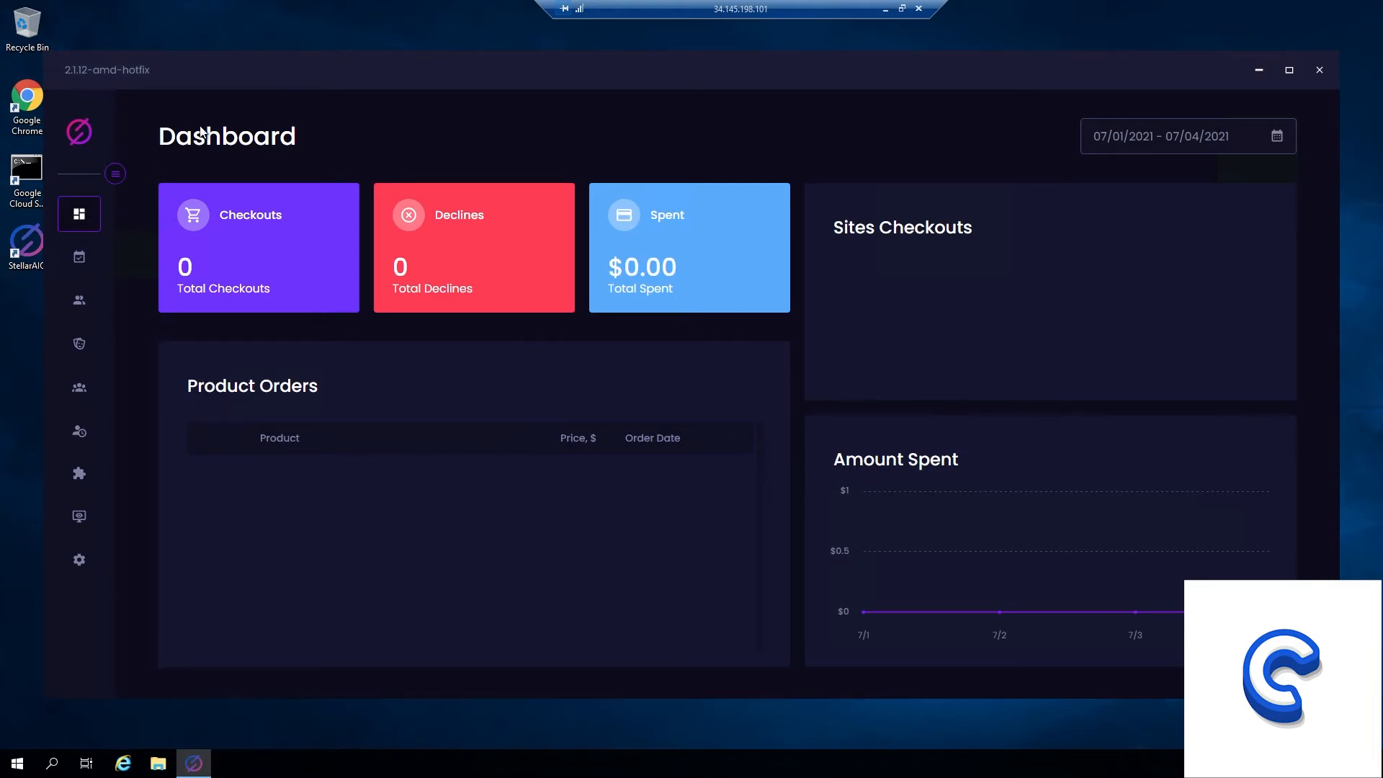
left_click(81, 261)
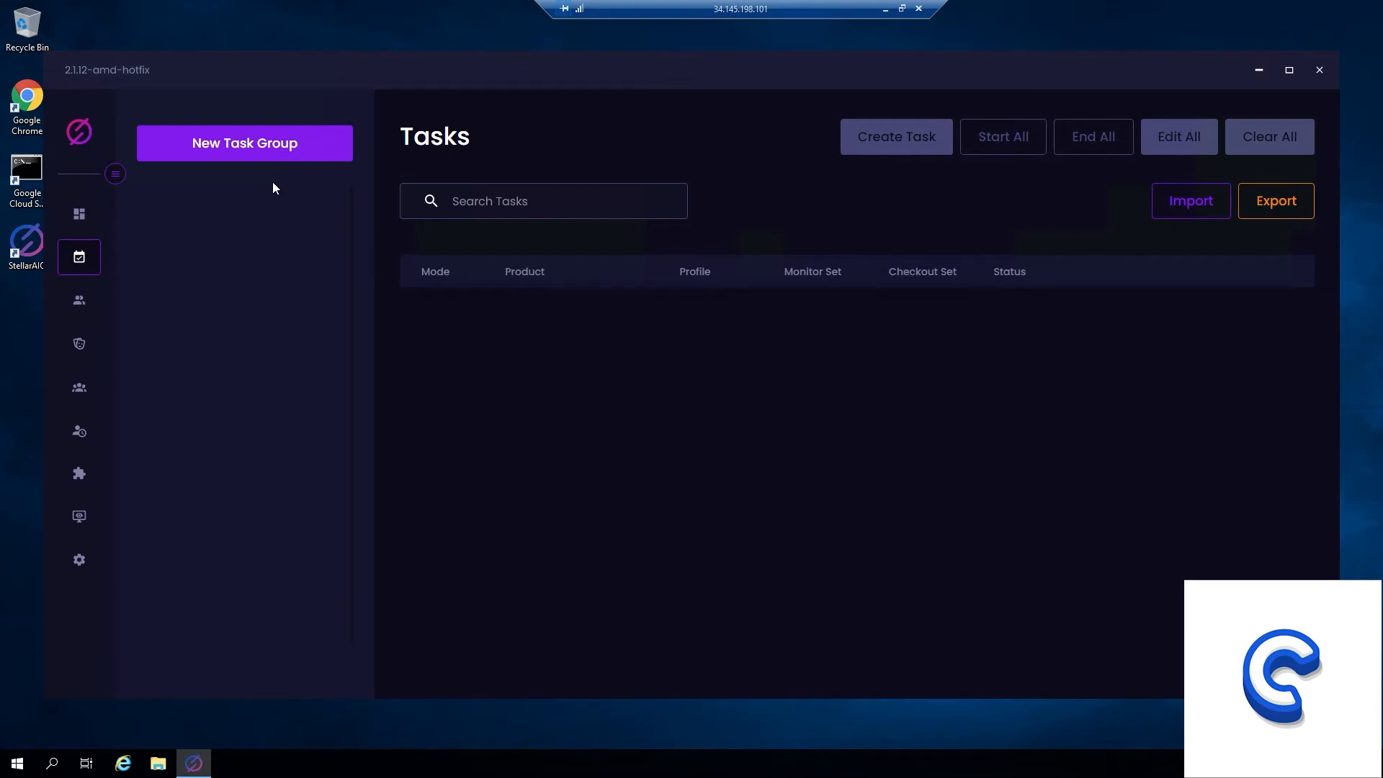
left_click(1320, 71)
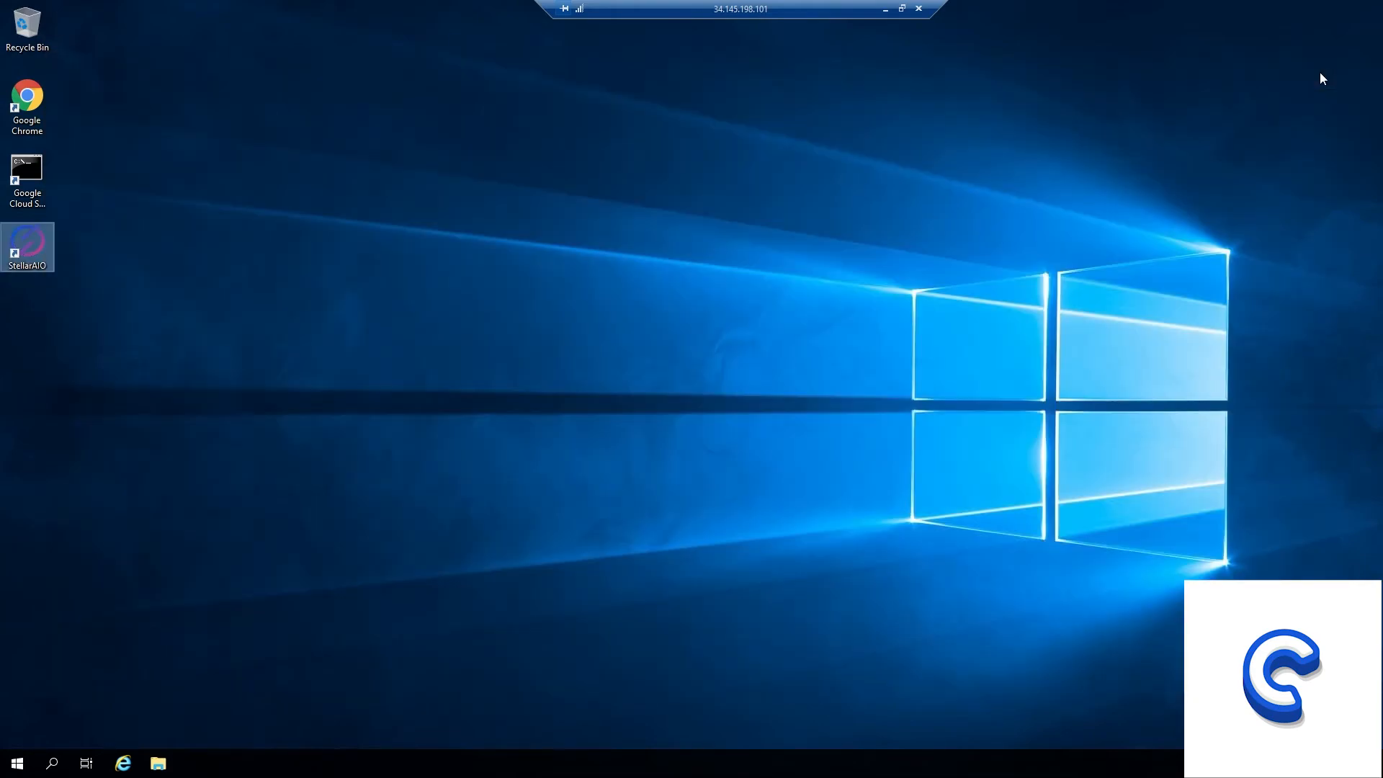
Reduce the remote session to a window and open the StellarAIO folder inside %appdata% on the local computer.
left_click(902, 8)
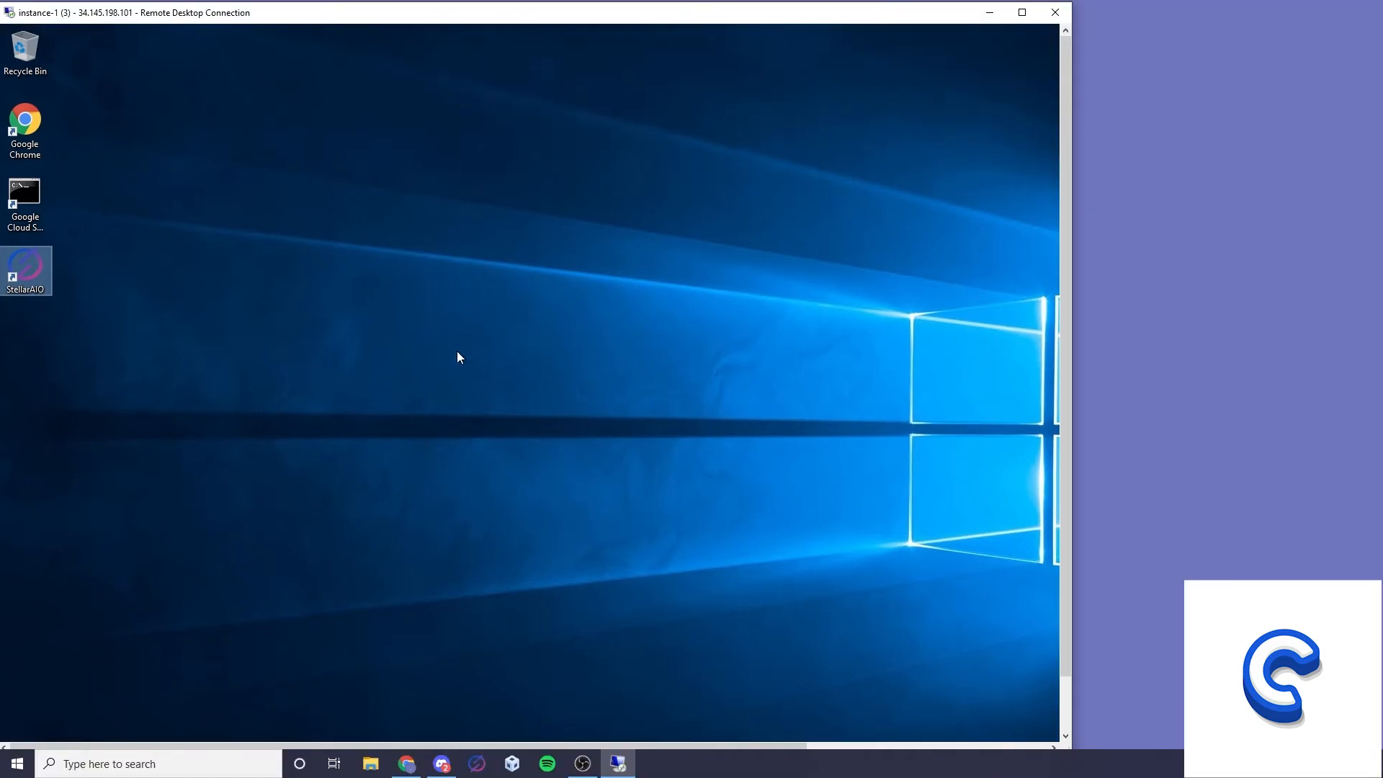
left_click(166, 765)
type("%appdata%")
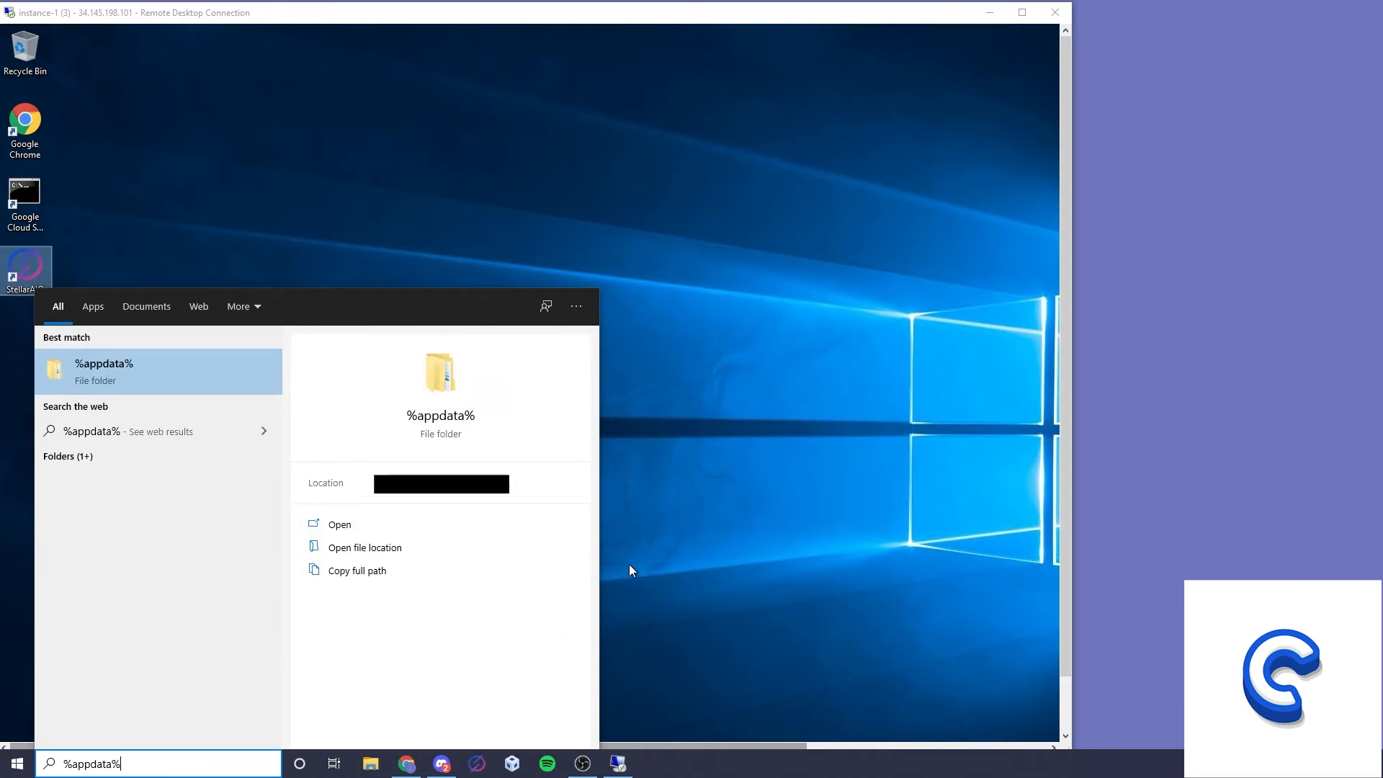
left_click(147, 368)
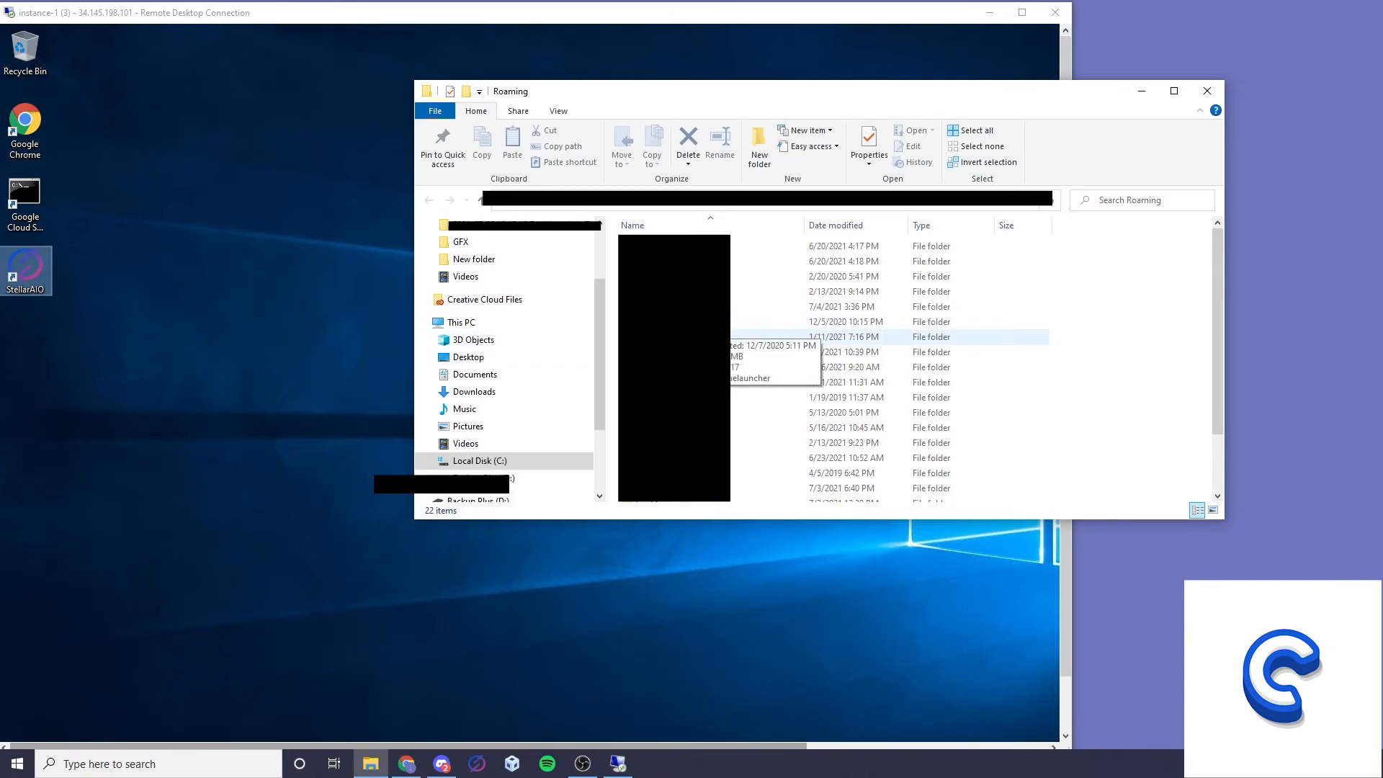
scroll(720, 333, "down", 2)
left_click(720, 448)
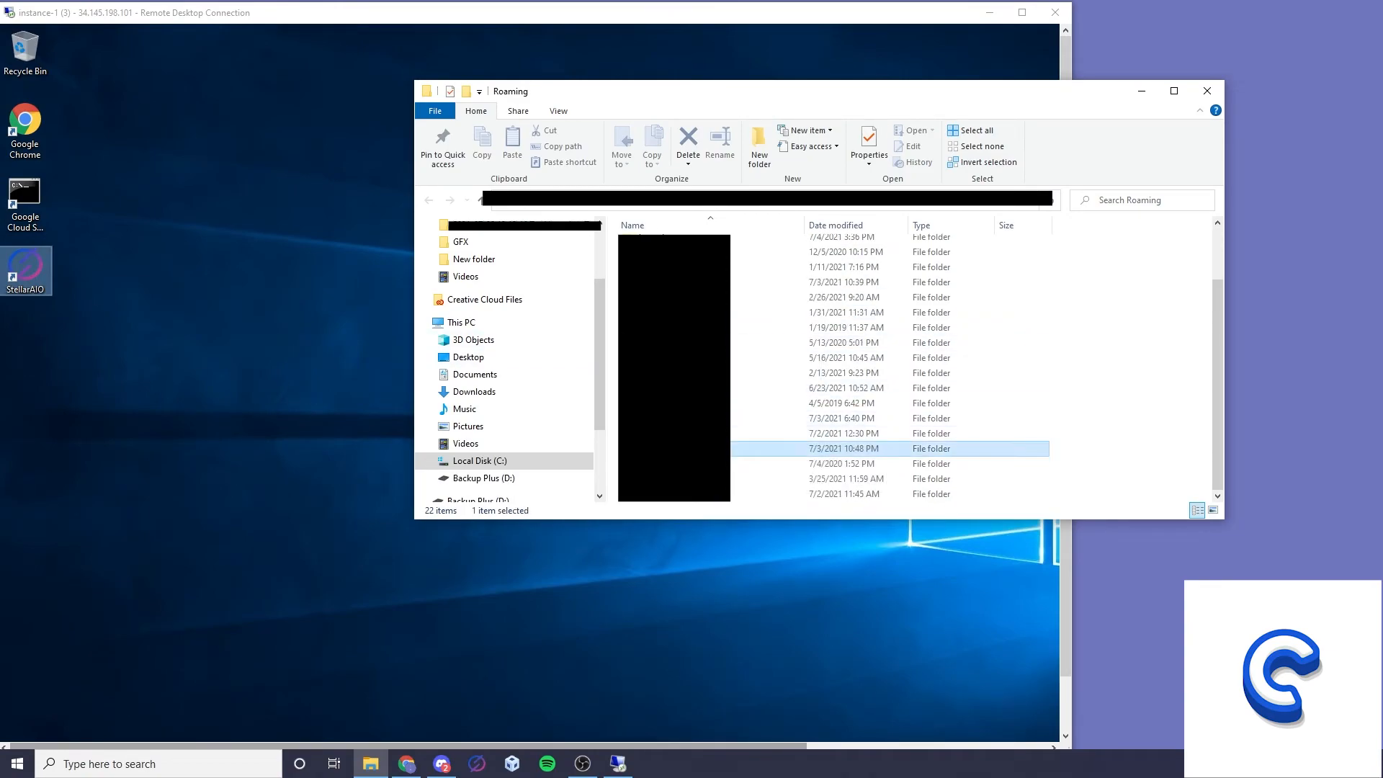
double_click(721, 449)
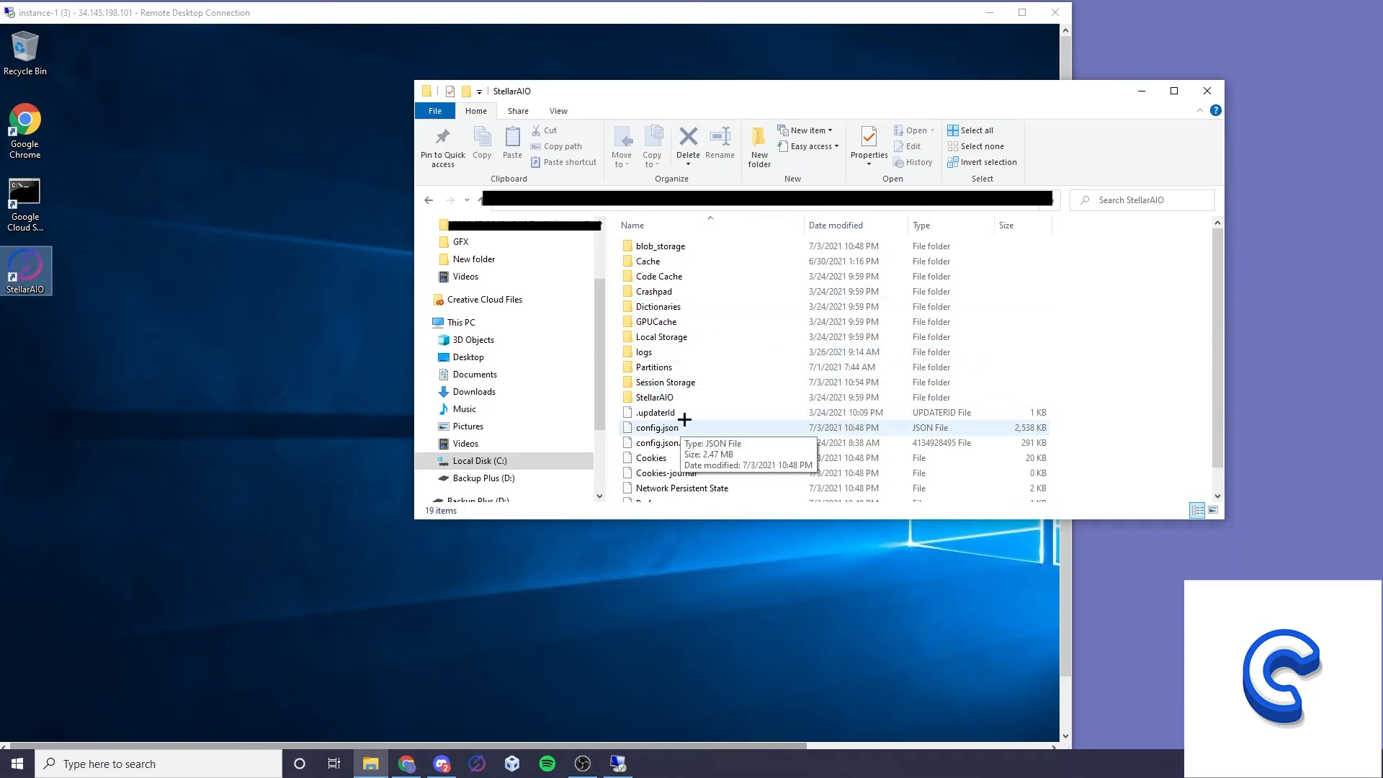
Create a folder named "new" on the local desktop.
right_click(1178, 592)
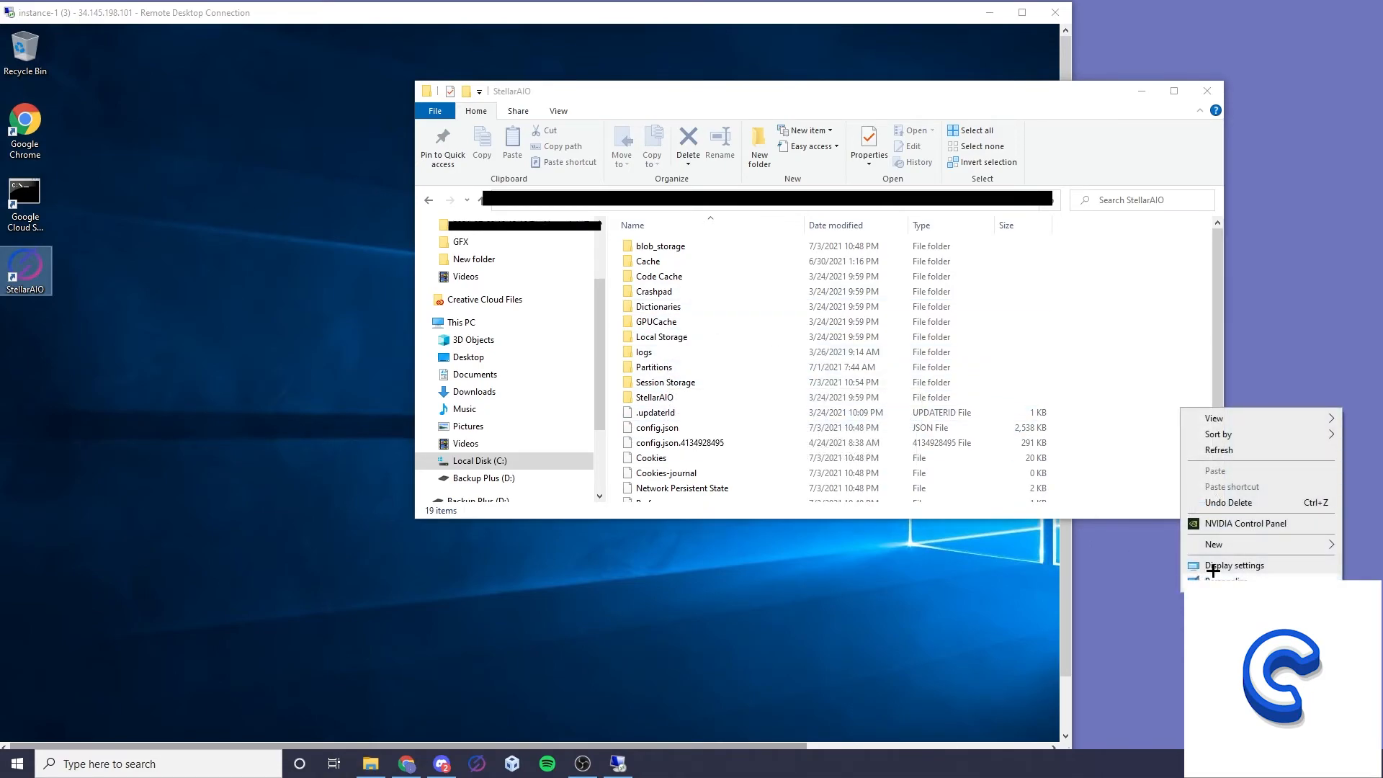
mouse_move(1229, 545)
left_click(1101, 545)
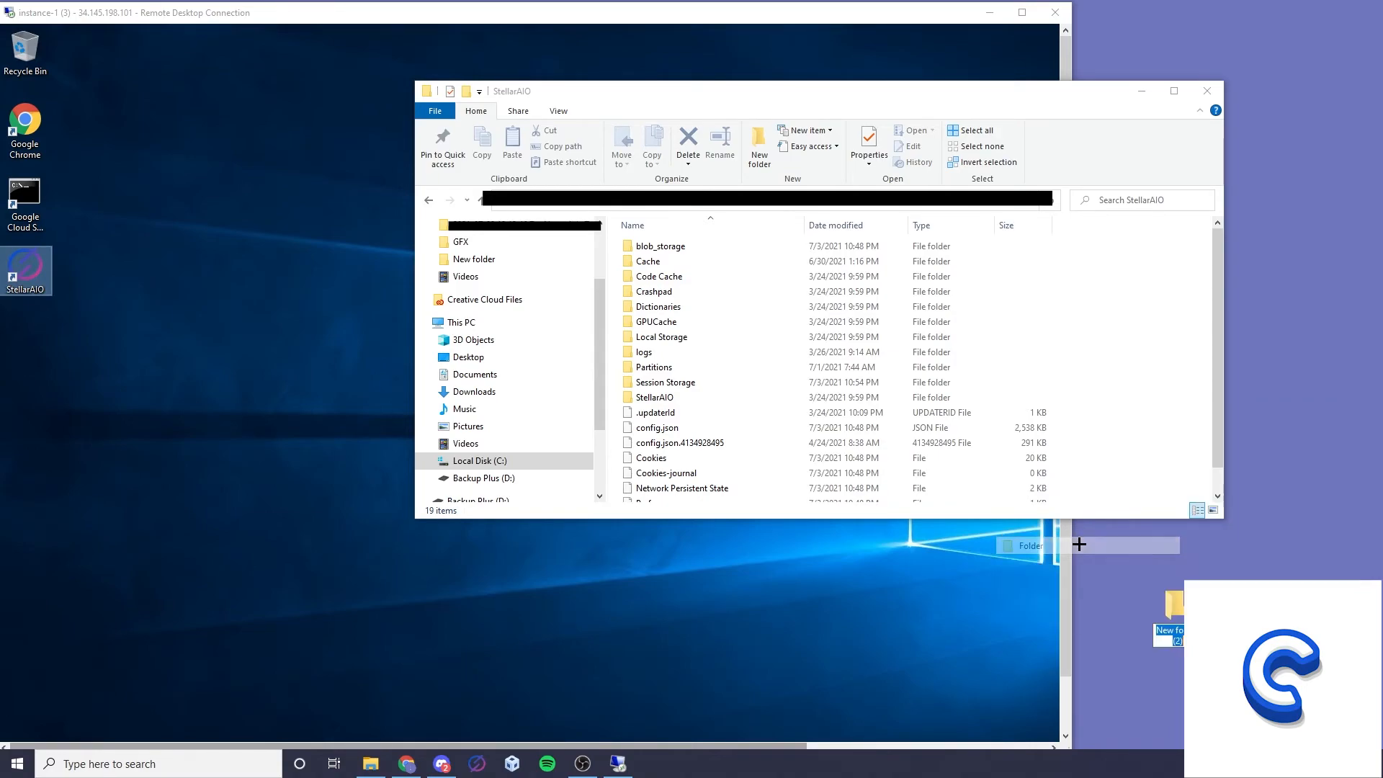
type("new")
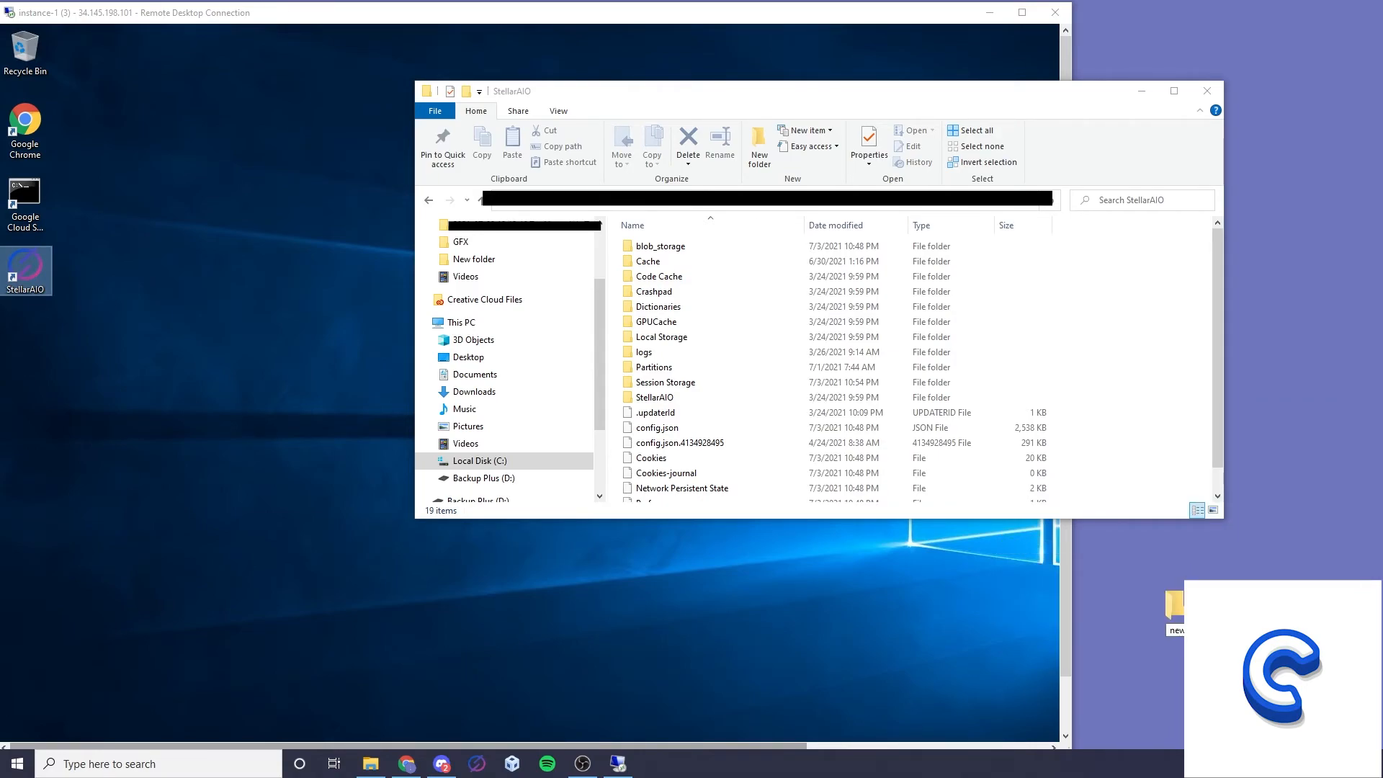
key("Return")
Copy config.json from the local StellarAIO folder into the desktop folder "new" and close both folder windows.
right_click(677, 430)
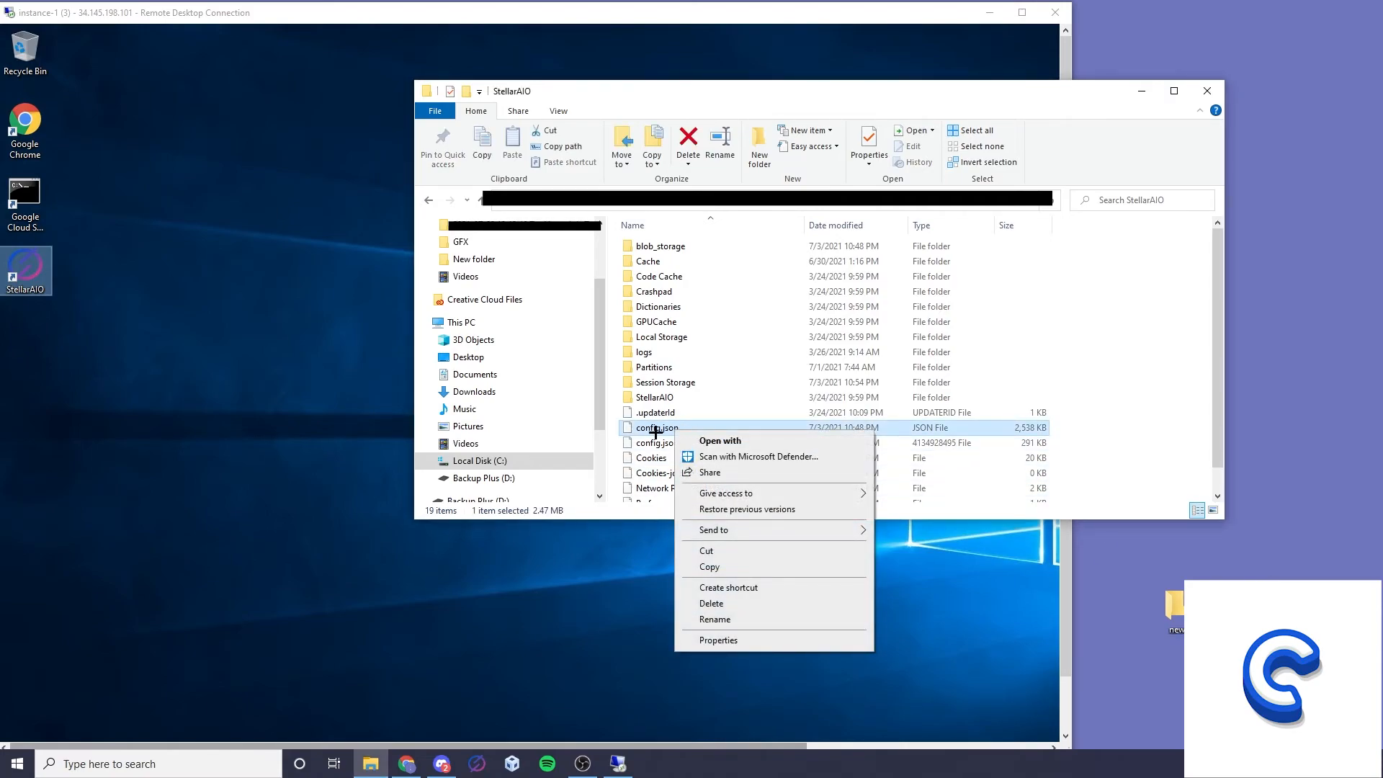
left_click(713, 568)
double_click(1171, 608)
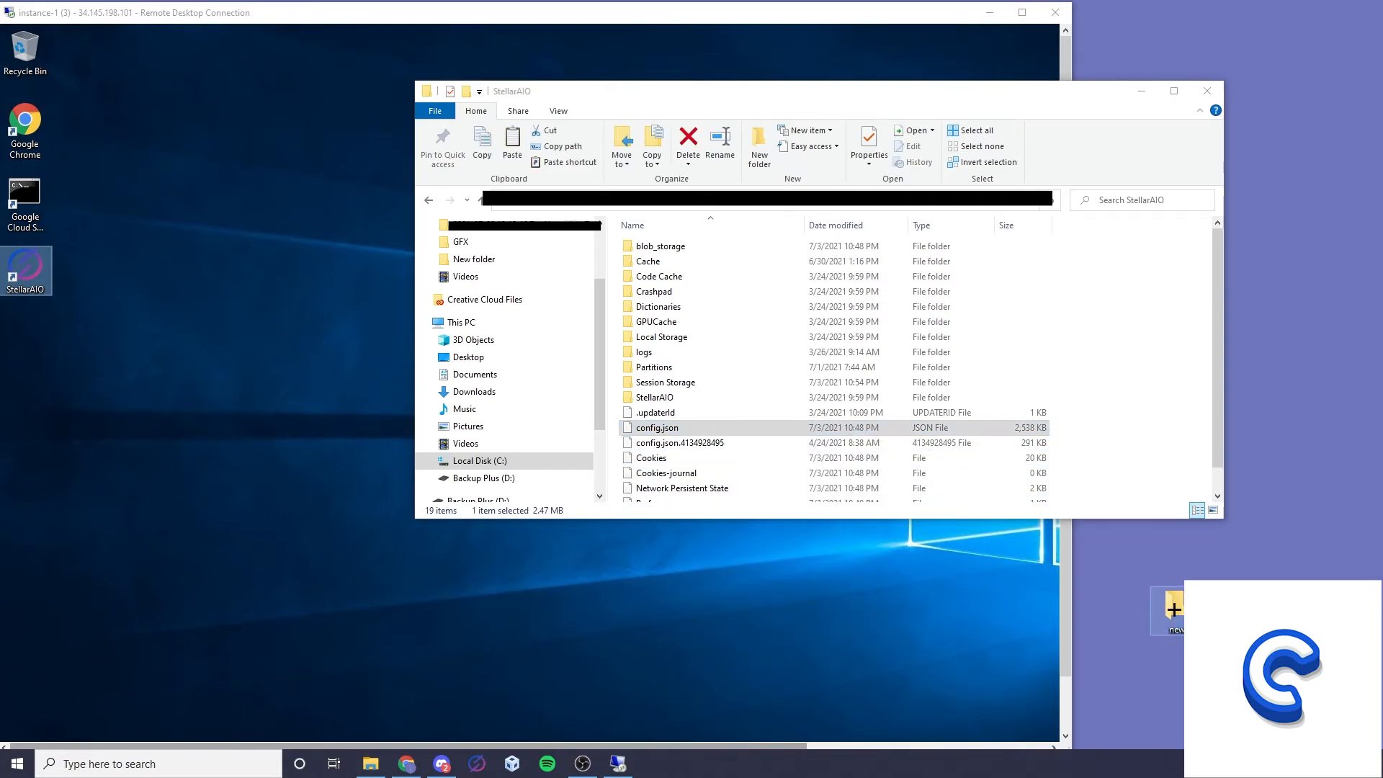
key("ctrl+v")
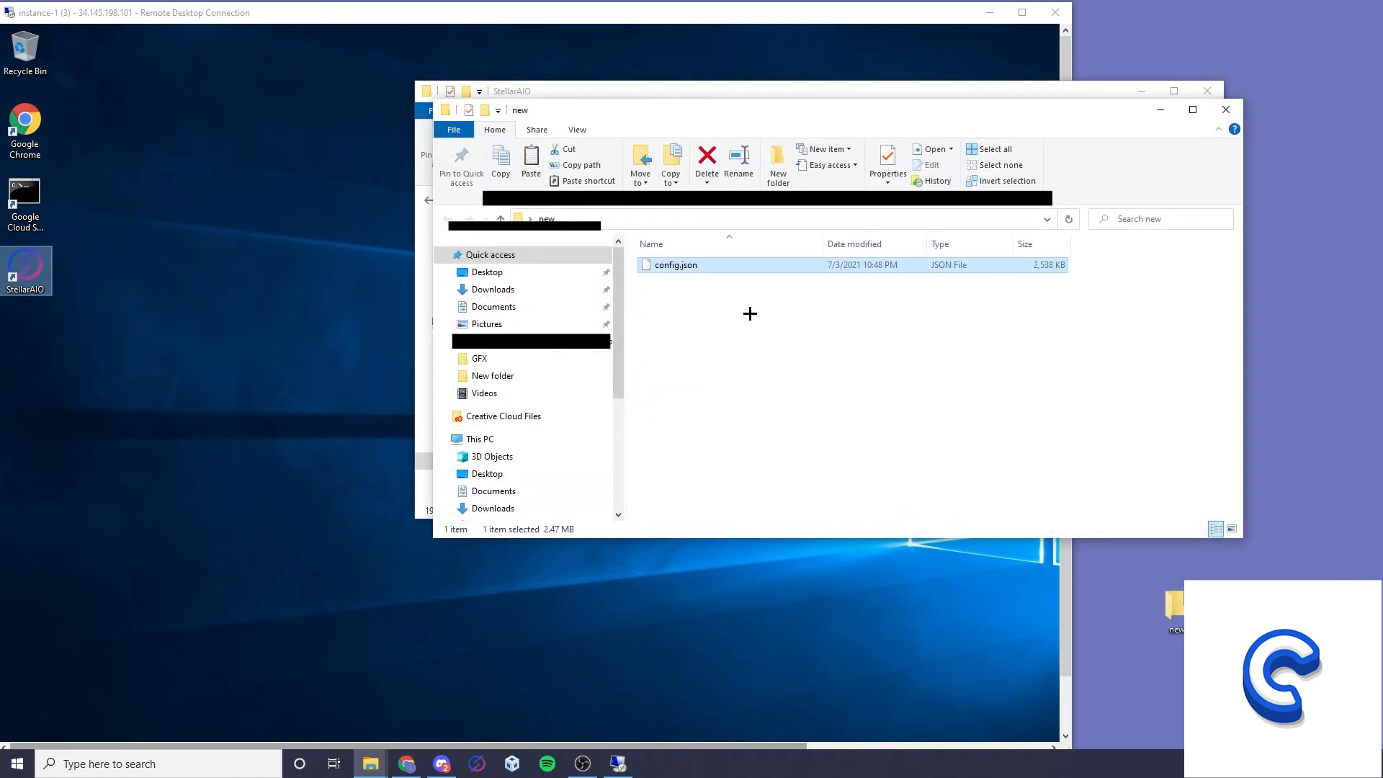
left_click(1219, 115)
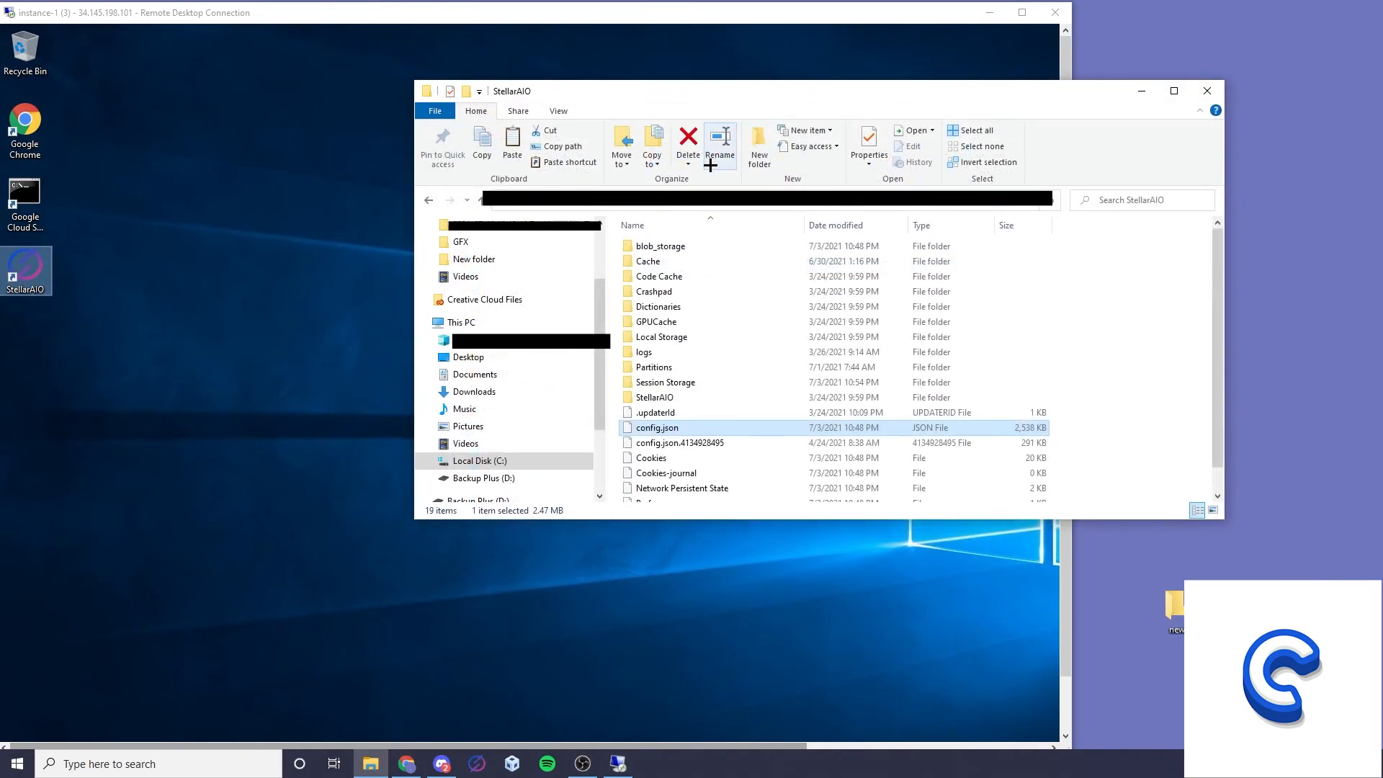
left_click(1207, 91)
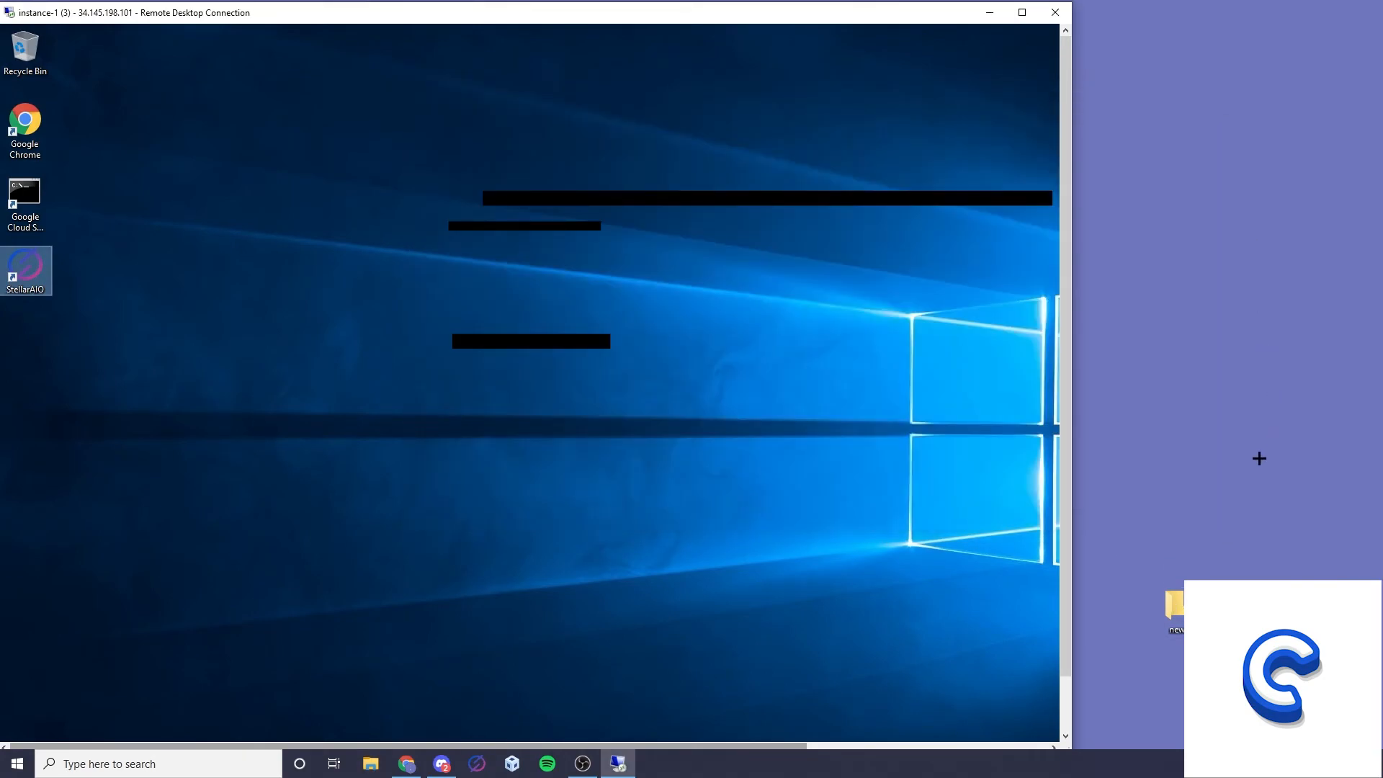
Copy the folder "new" from the local desktop to the remote desktop and return the remote session to full screen.
right_click(1178, 607)
left_click(1218, 507)
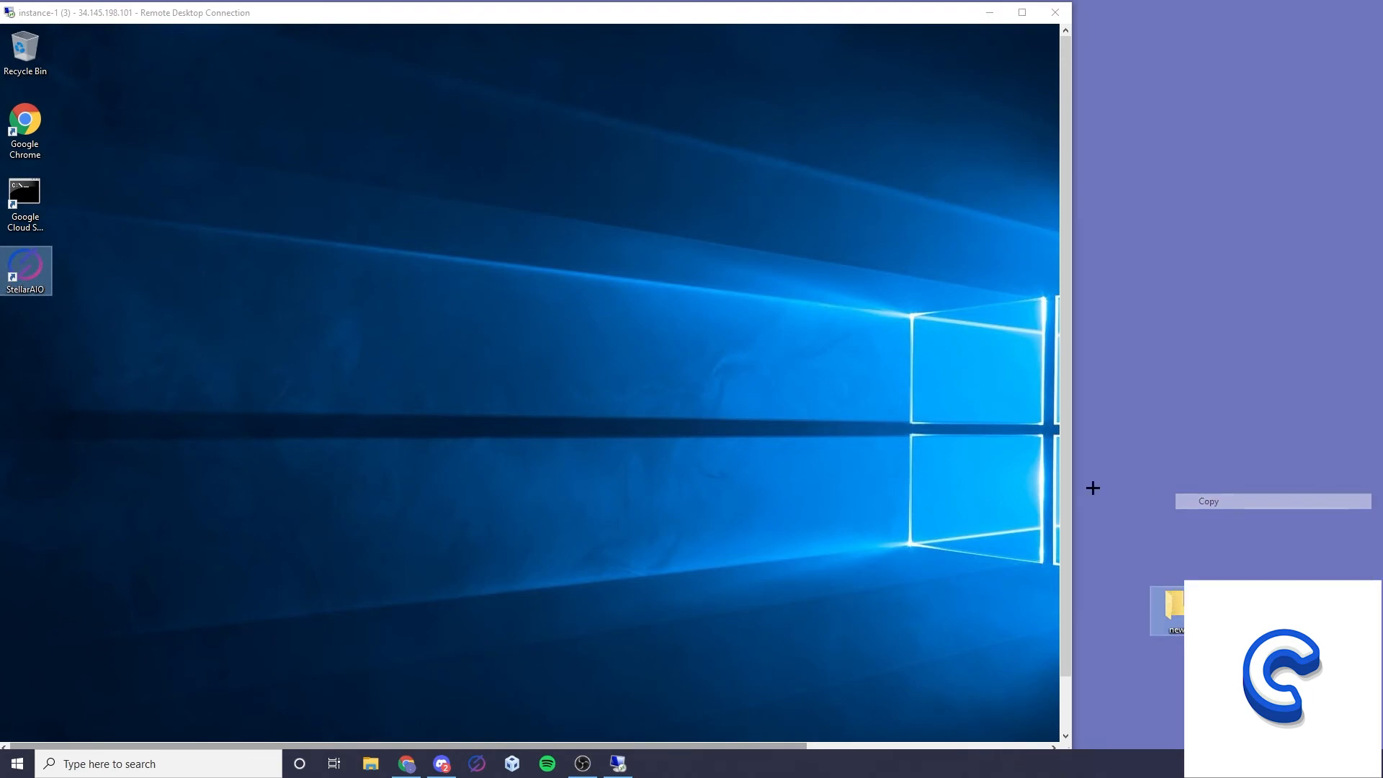
left_click(188, 249)
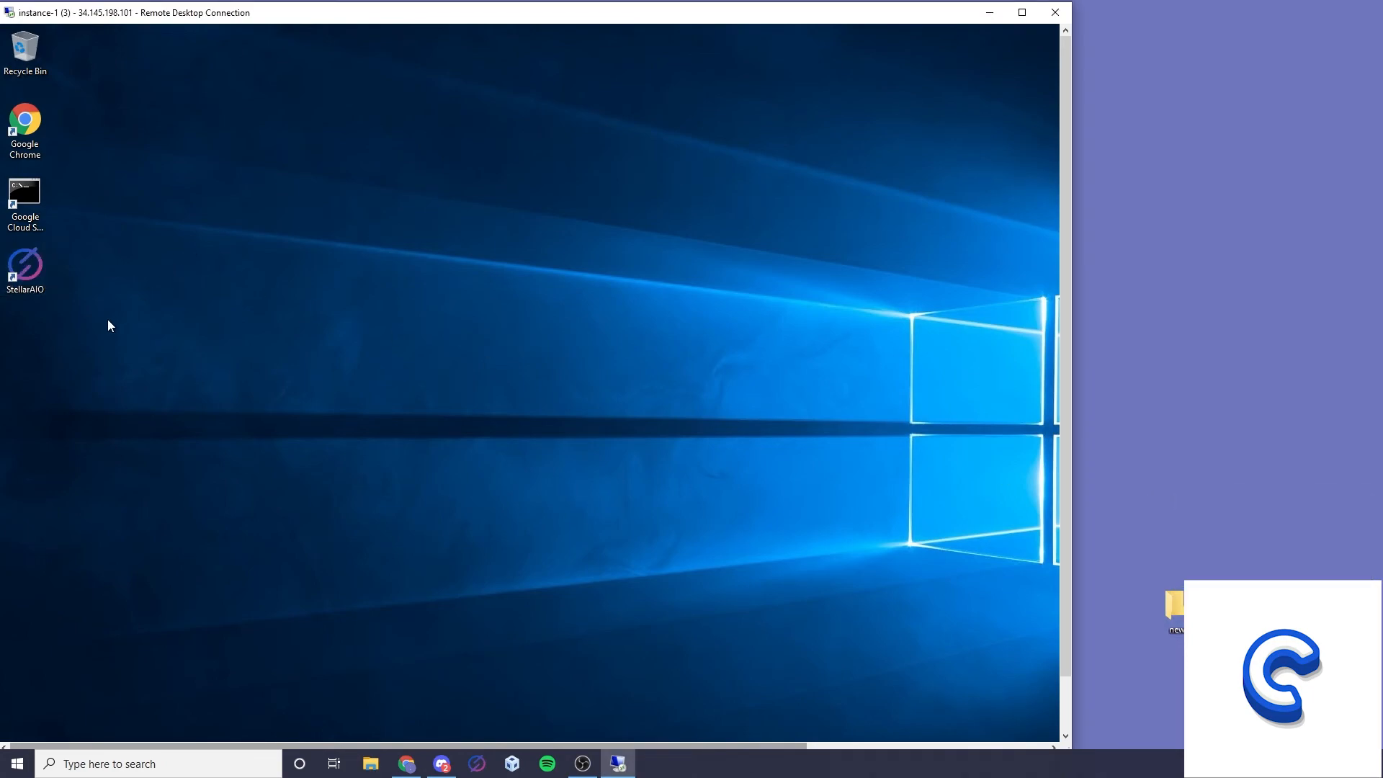
key("ctrl+v")
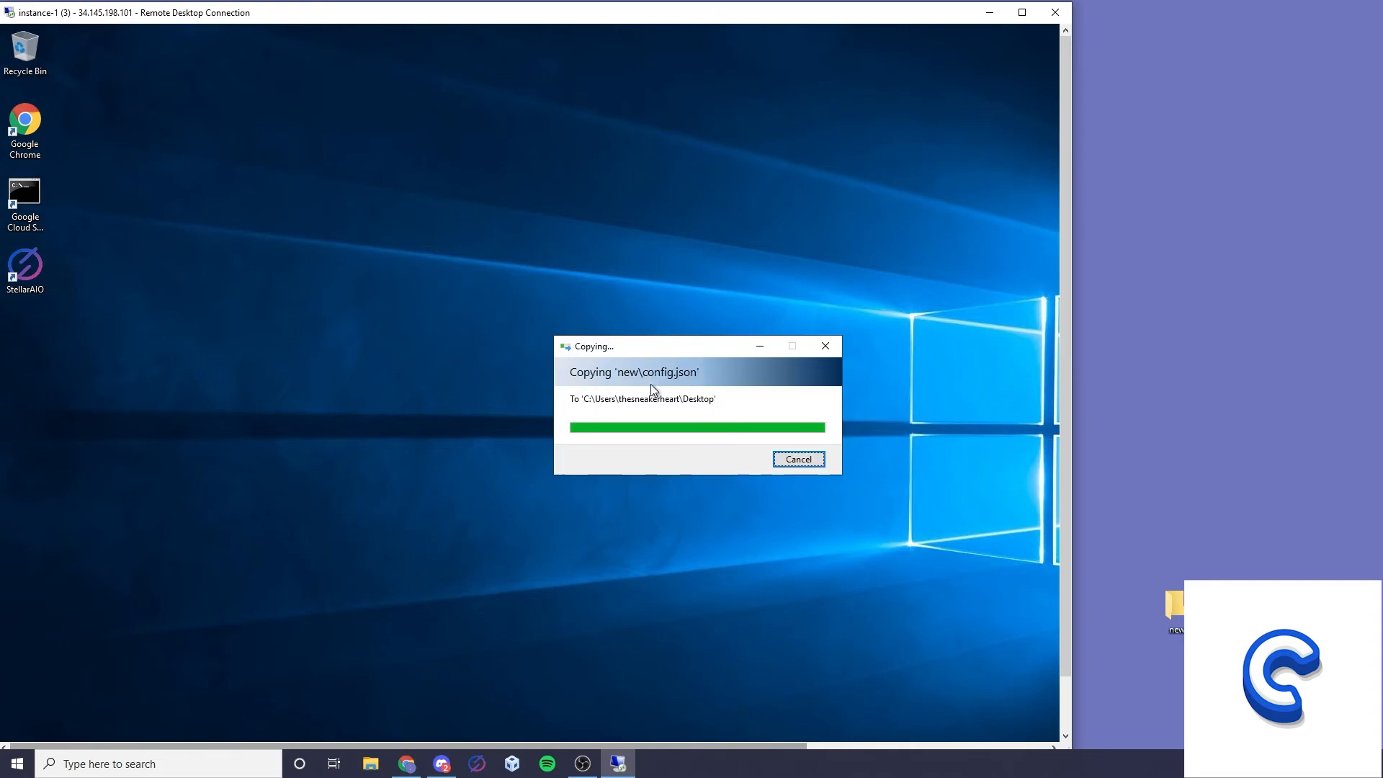
left_click(1022, 12)
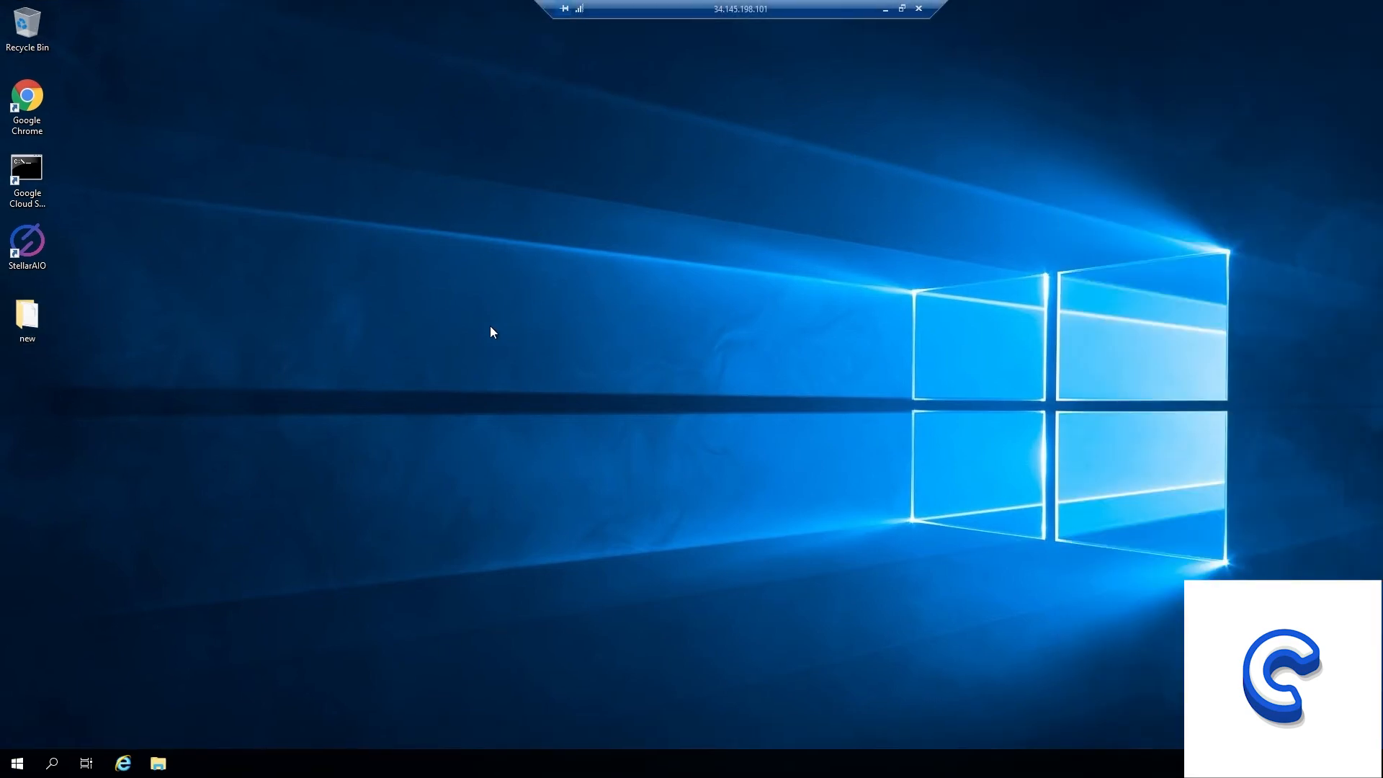
On the remote machine, open the StellarAIO folder inside %appdata% and arrange it beside the opened "new" folder.
left_click(65, 758)
type("%appdata%")
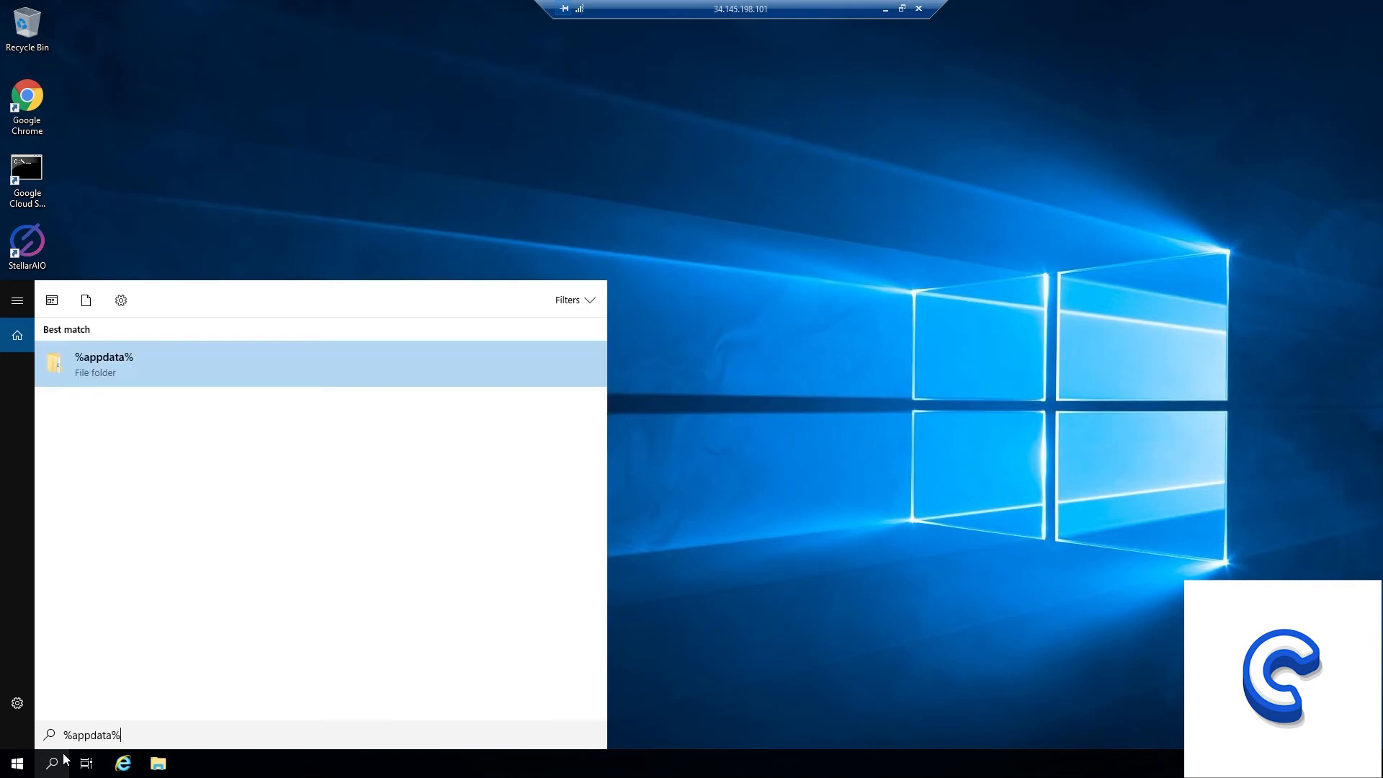
left_click(147, 361)
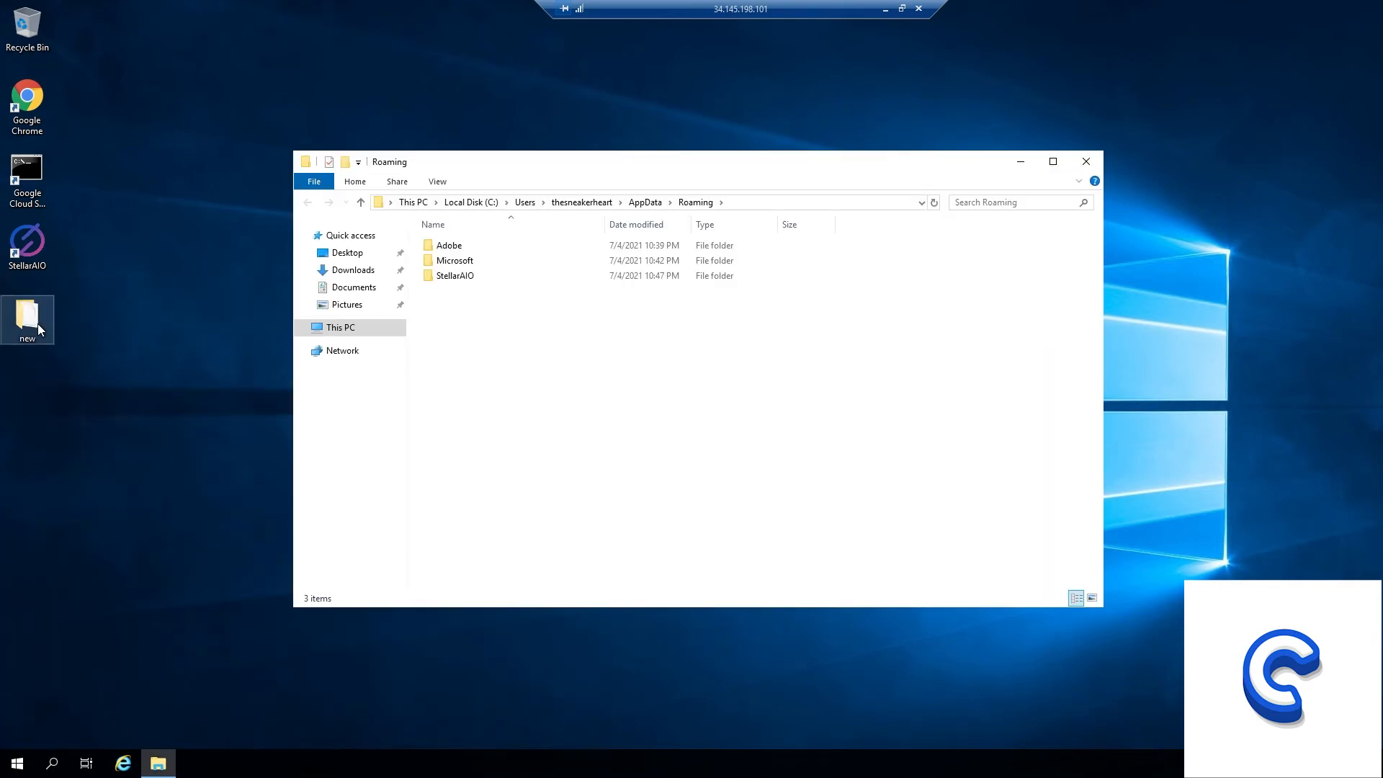
double_click(38, 329)
left_click_drag(507, 183, 211, 77)
left_click_drag(852, 165, 1218, 221)
double_click(821, 330)
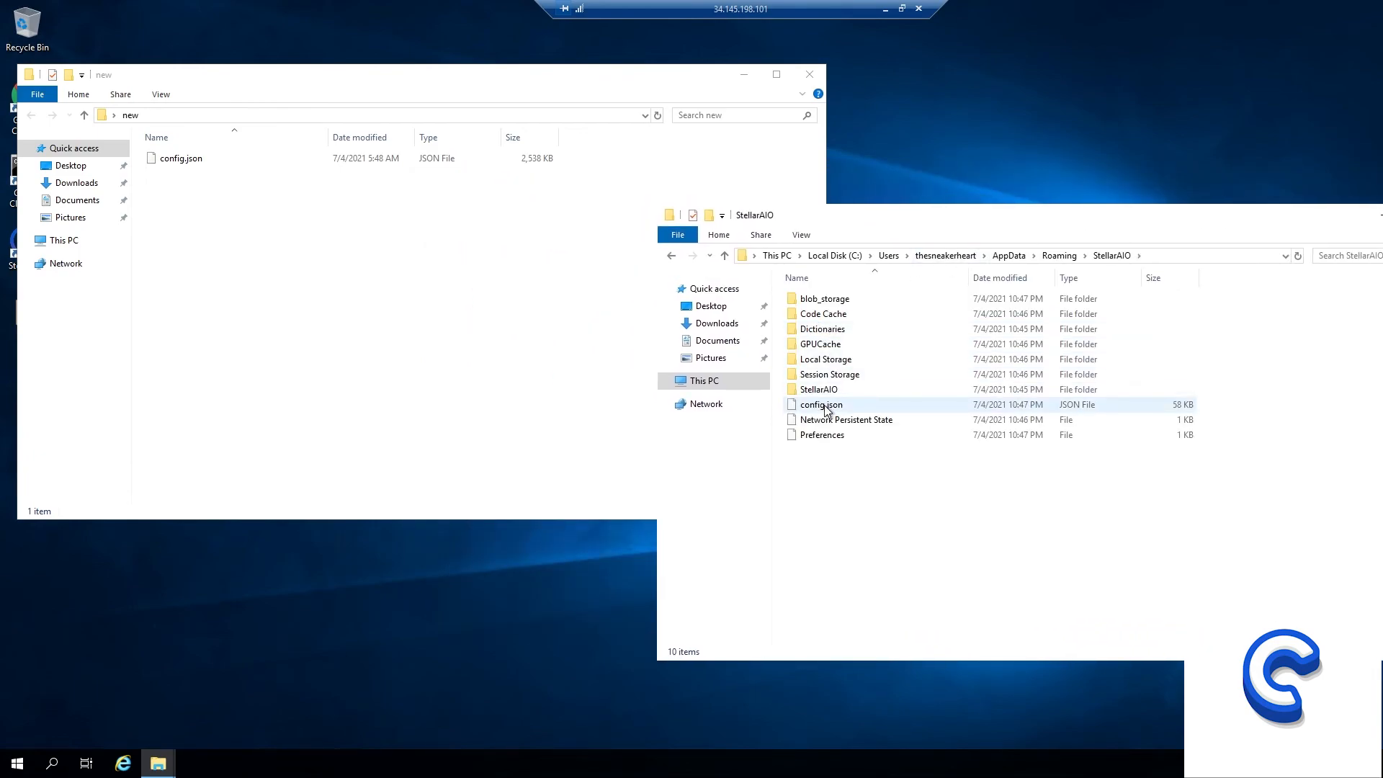
Replace config.json in the remote StellarAIO folder with the one from the "new" folder and close both windows.
right_click(825, 409)
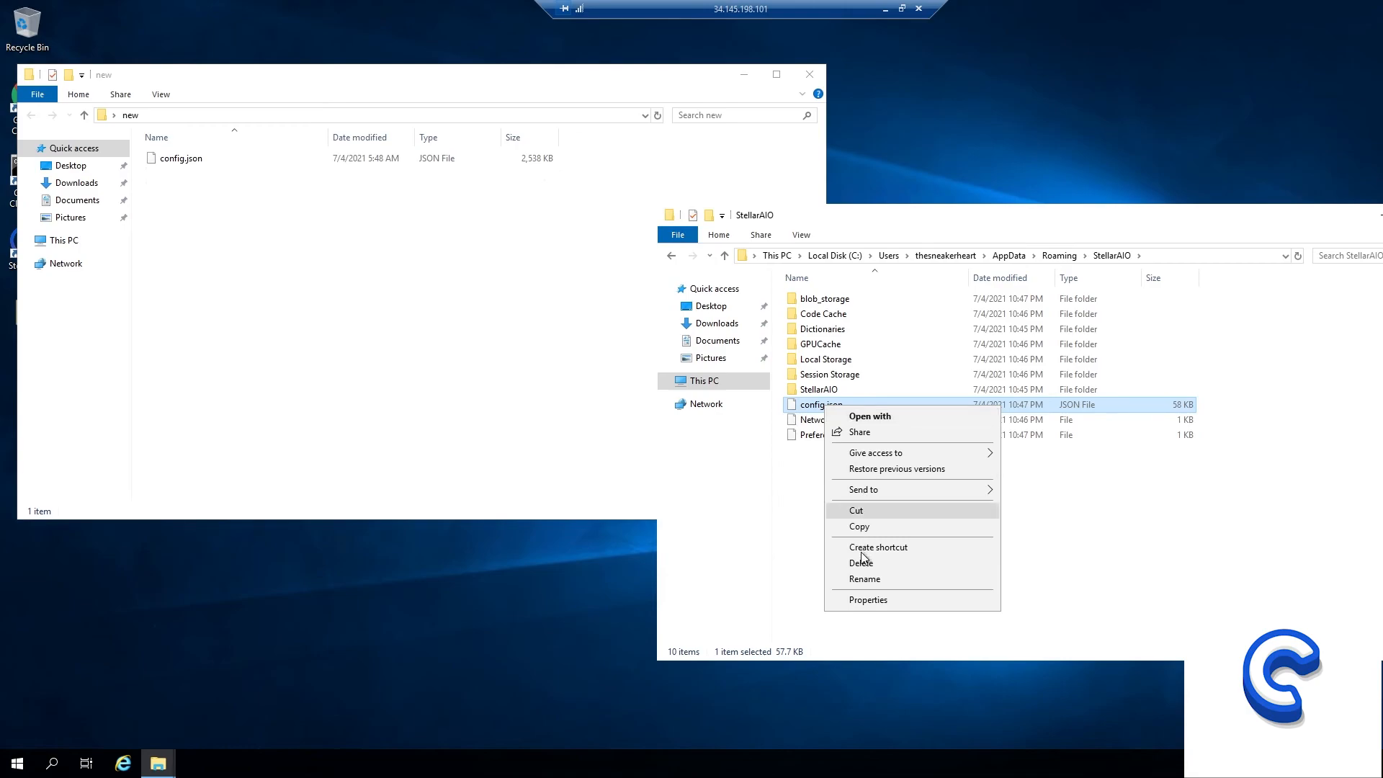
left_click(863, 564)
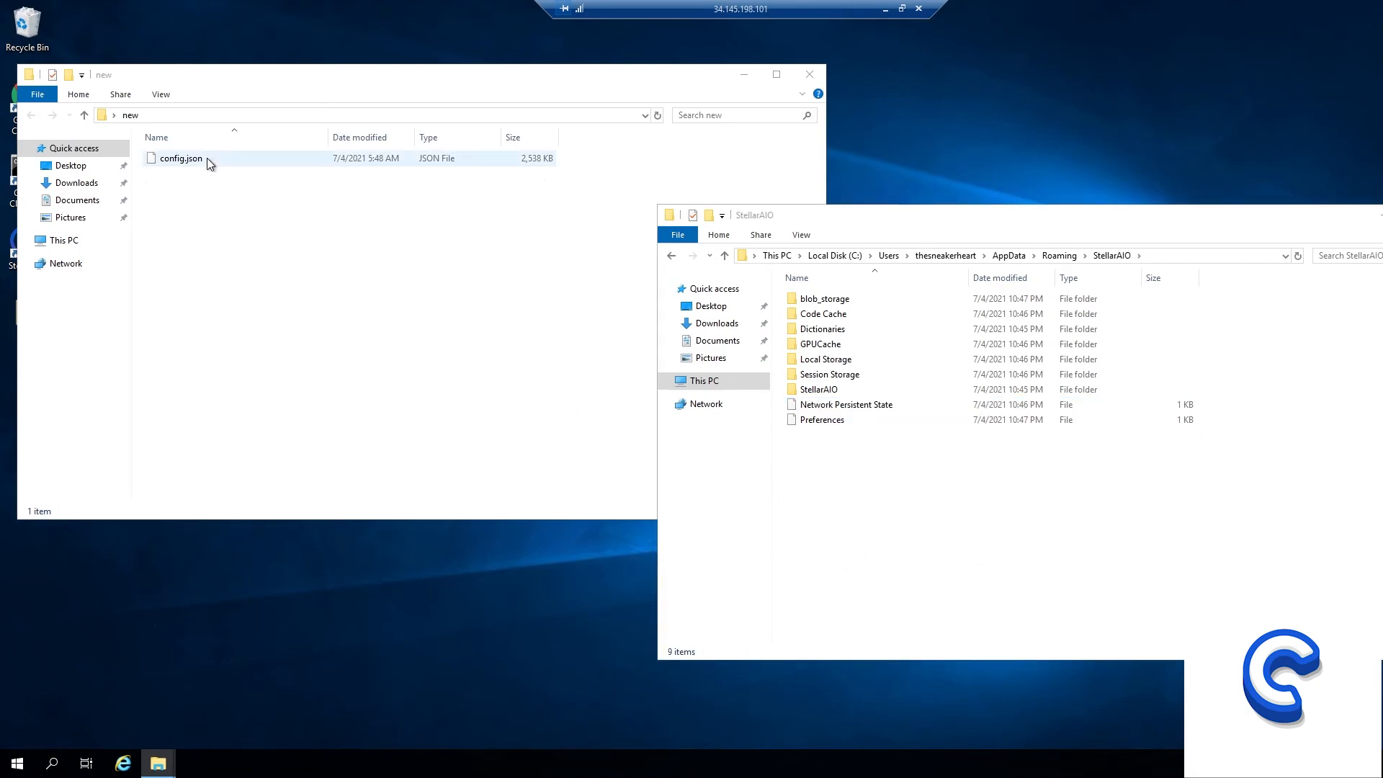
left_click_drag(185, 160, 849, 496)
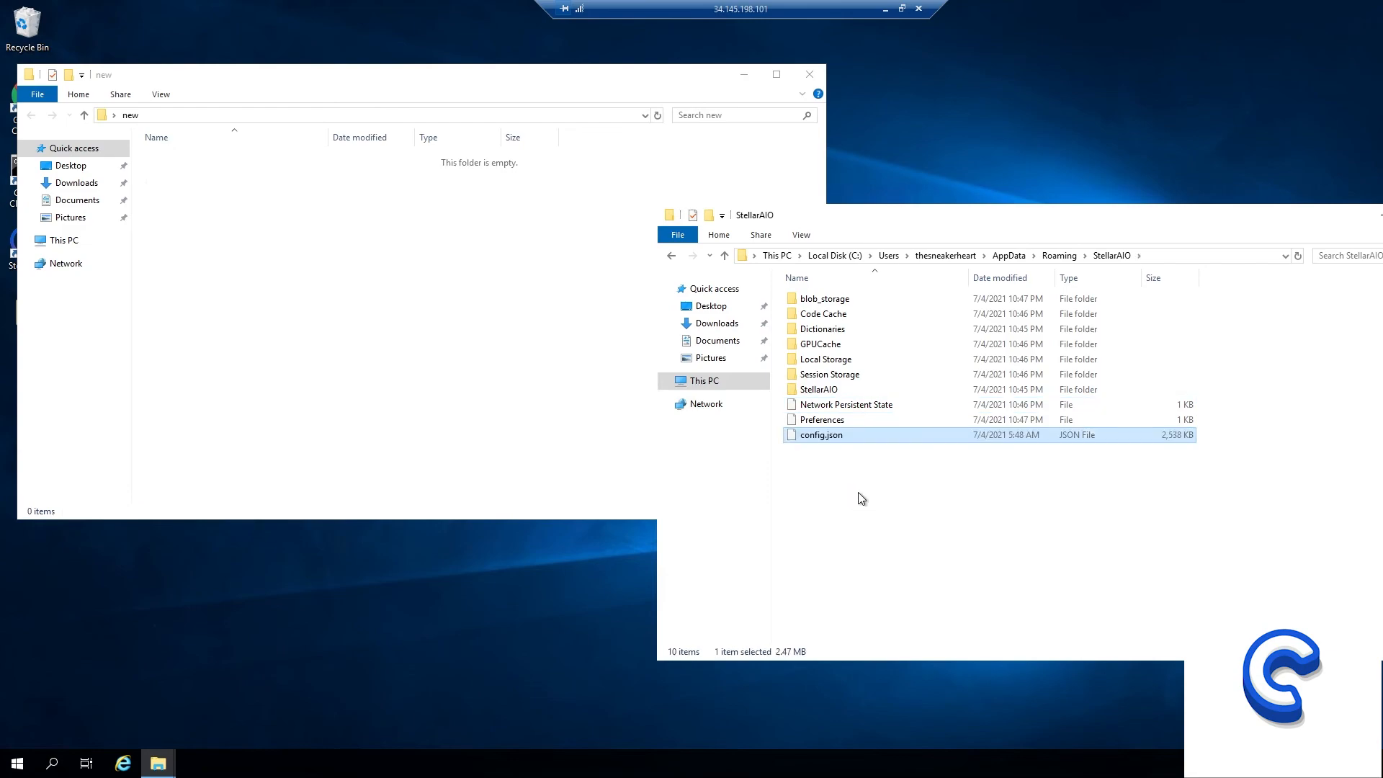
left_click_drag(964, 210, 764, 196)
left_click(1250, 200)
left_click(810, 75)
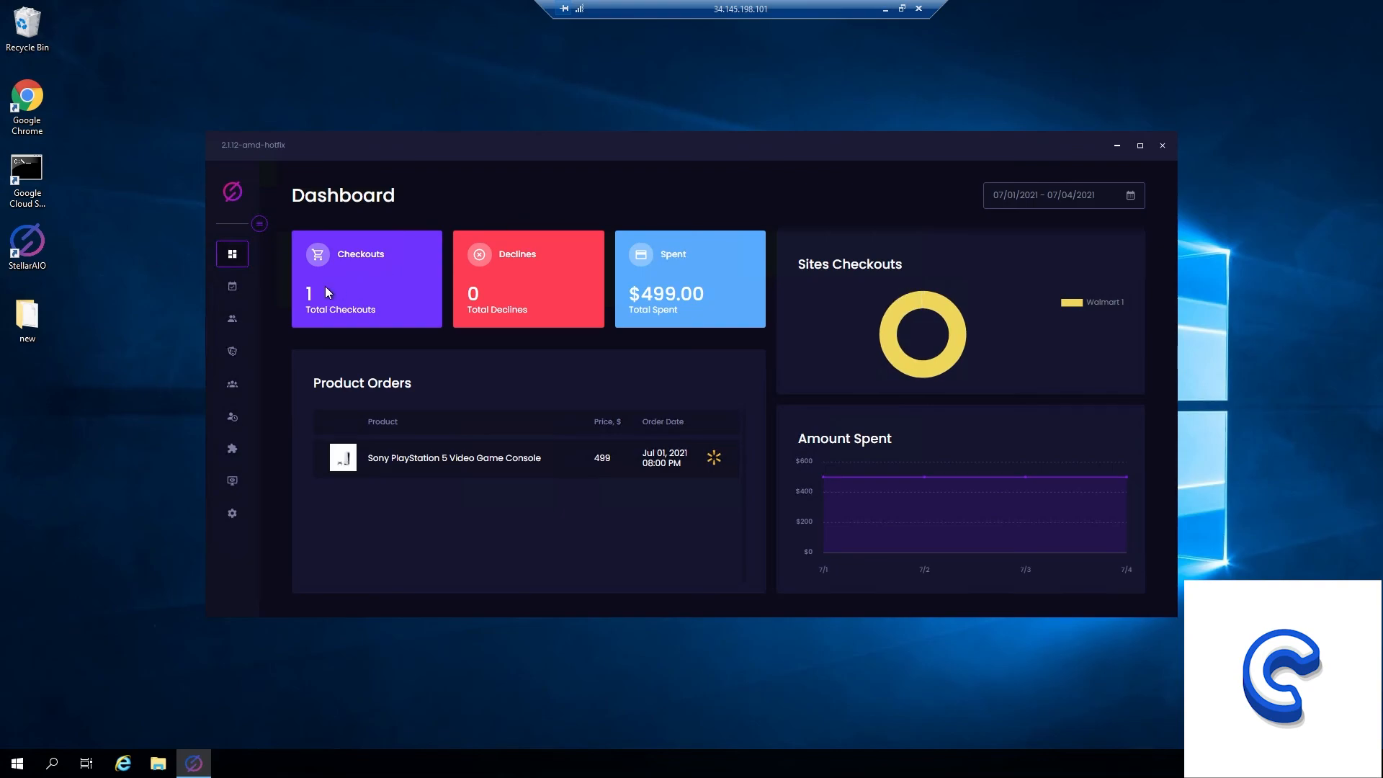
Review the imported task groups on the Tasks page of Stellar AIO and maximize its window.
left_click(230, 290)
scroll(345, 425, "down", 8)
scroll(349, 429, "up", 10)
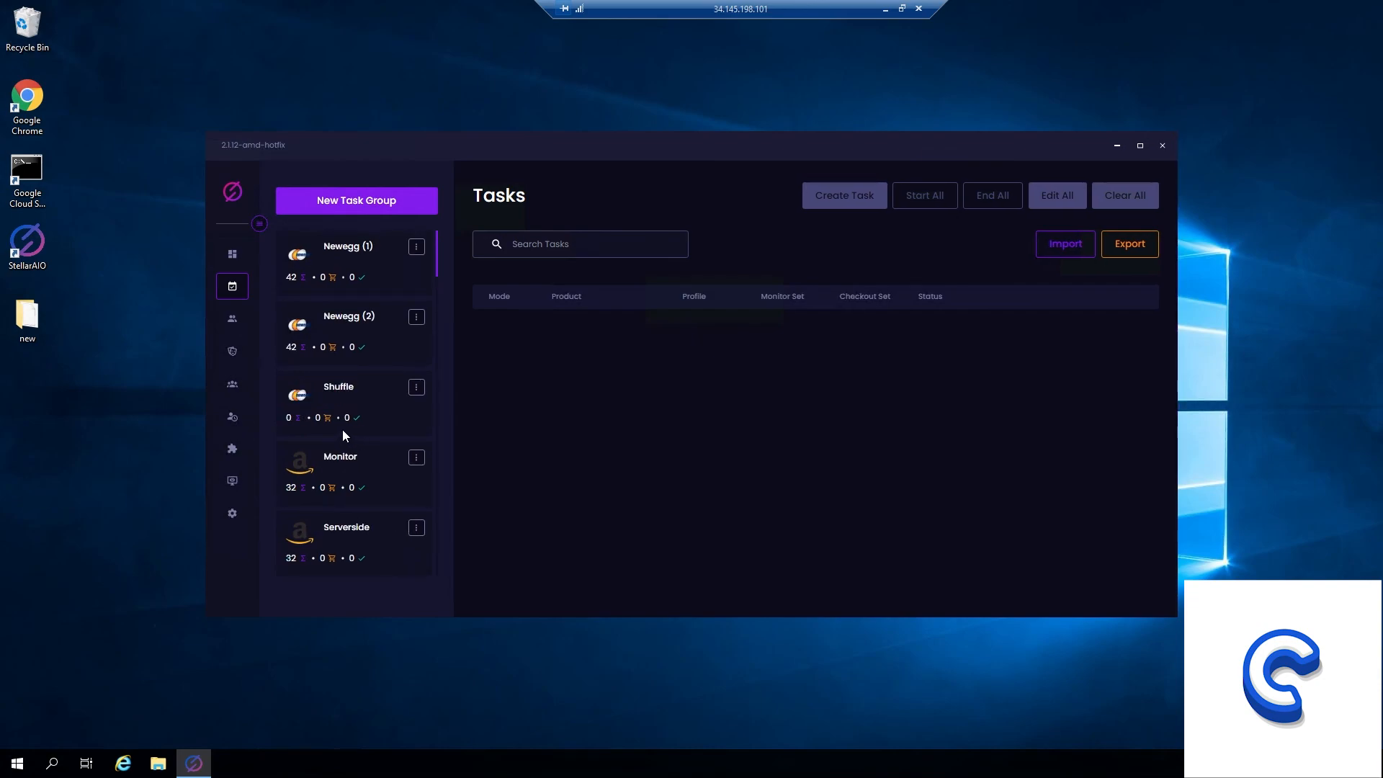
double_click(745, 144)
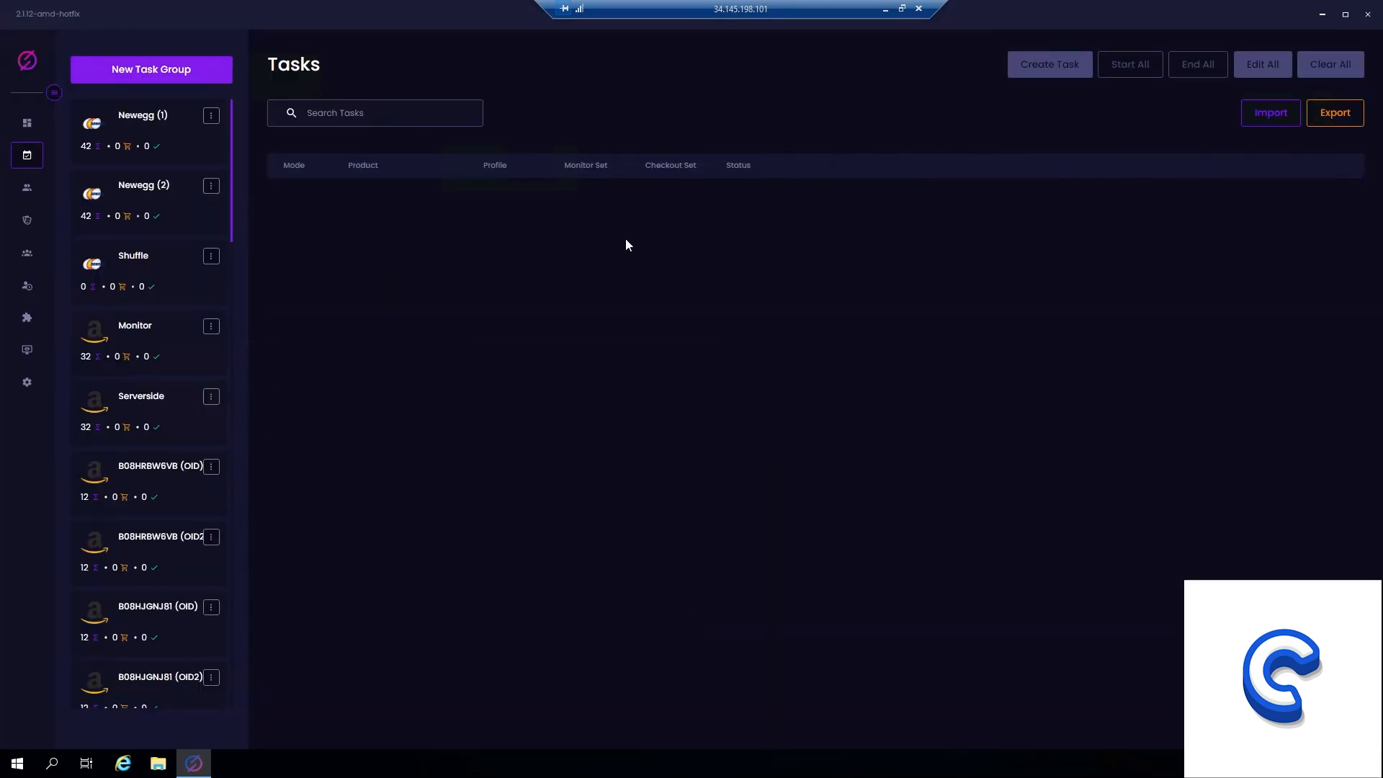